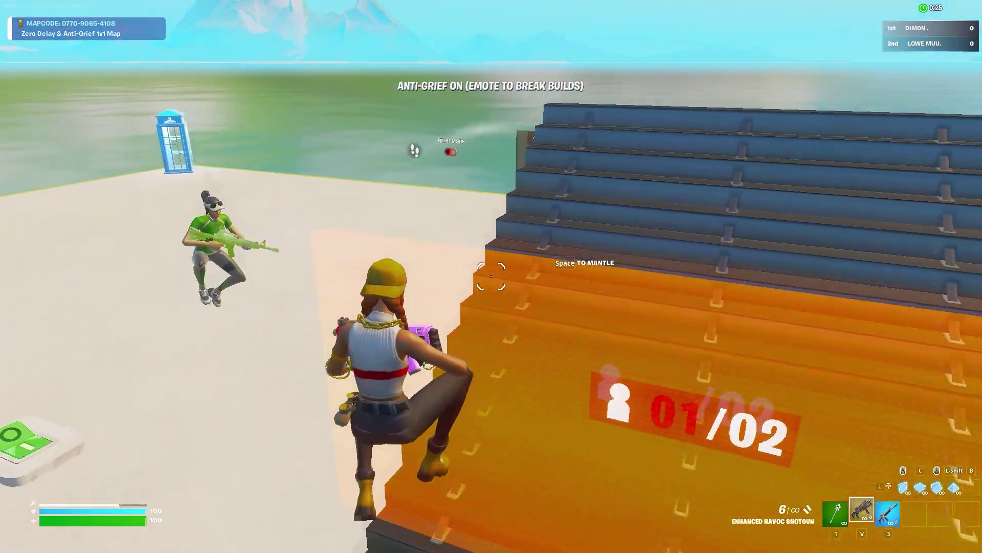
Switch to the pickaxe and build mode, then spam wooden ramps, walls and floors while climbing
key("1")
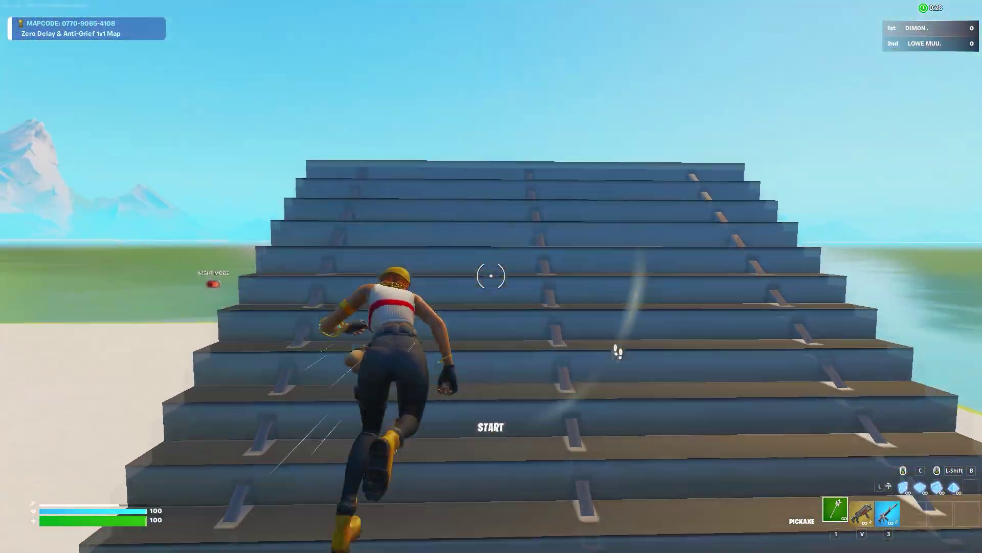
key("q")
left_click(492, 277)
left_click(492, 276)
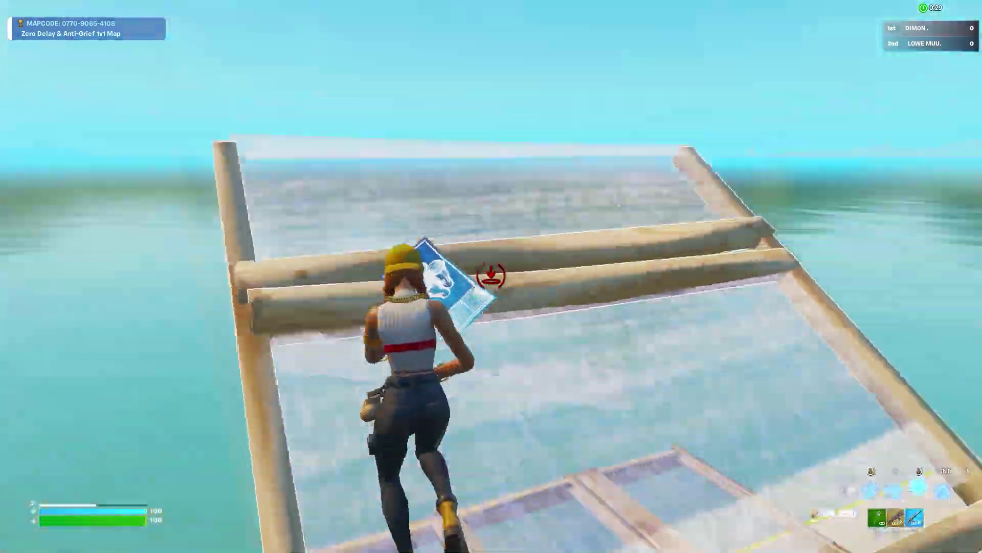
left_click(491, 276)
left_click(491, 276)
left_click(491, 276)
left_click(491, 276)
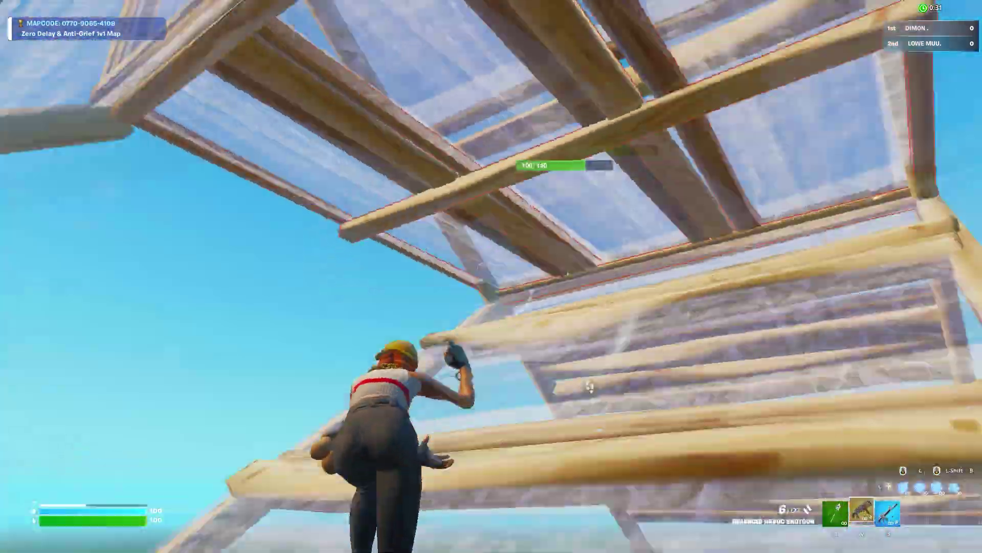
left_click(491, 276)
left_click(491, 276)
left_click(491, 276)
left_click(491, 276)
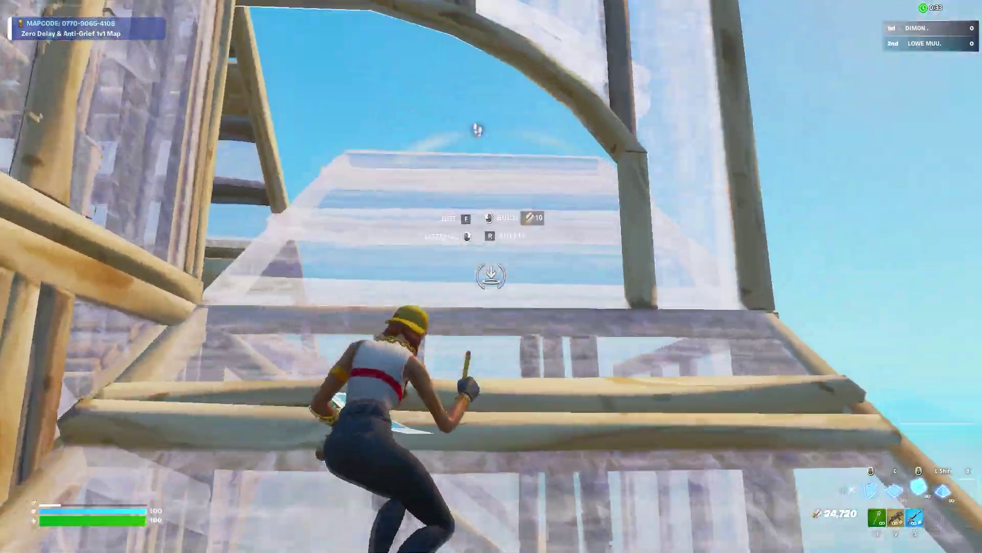
left_click(491, 276)
left_click(491, 277)
left_click(491, 277)
left_click(491, 276)
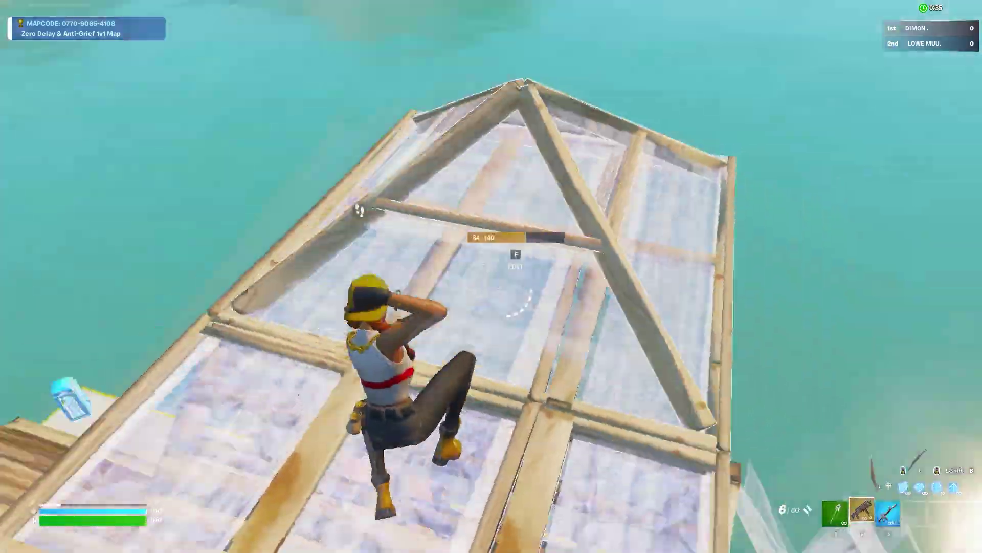
left_click(491, 276)
Equip the Havoc shotgun, add walls, a ramp and a roof higher up, then edit the floor
key("v")
left_click(491, 276)
left_click(491, 276)
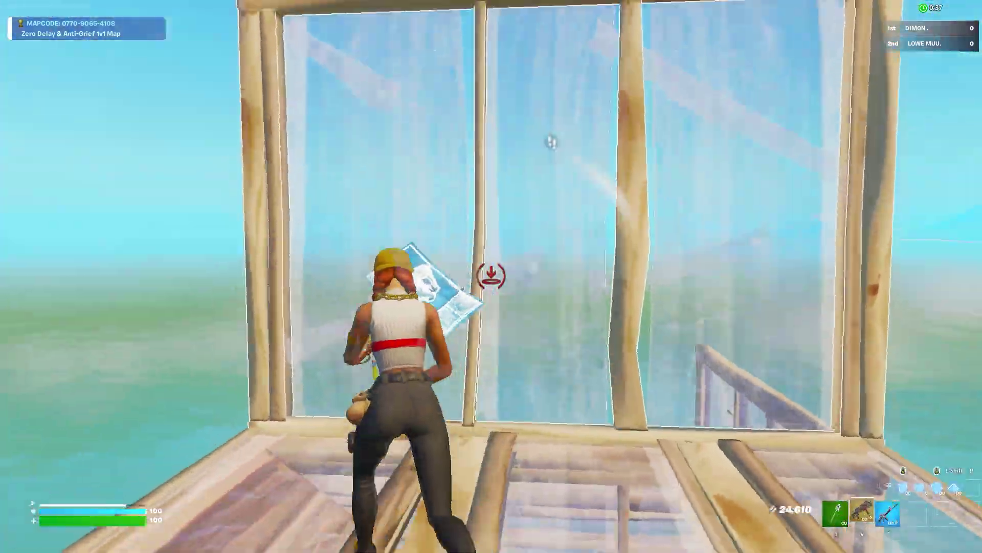
left_click(491, 276)
left_click(491, 277)
key("f")
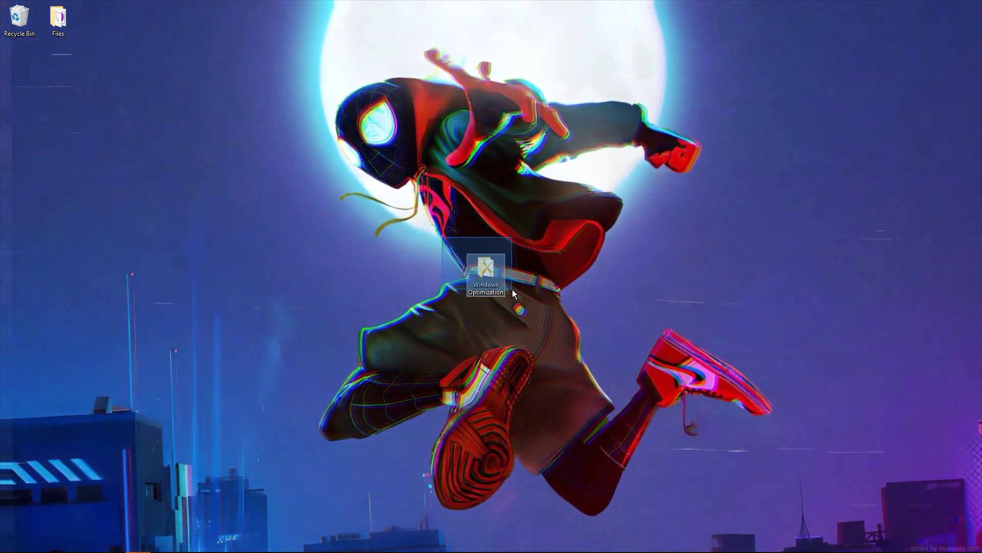
Open the desktop's Windows Optimization folder, reposition its window, and select 2023 Tweaks through Velocity Booster
double_click(479, 266)
left_click_drag(608, 193, 485, 199)
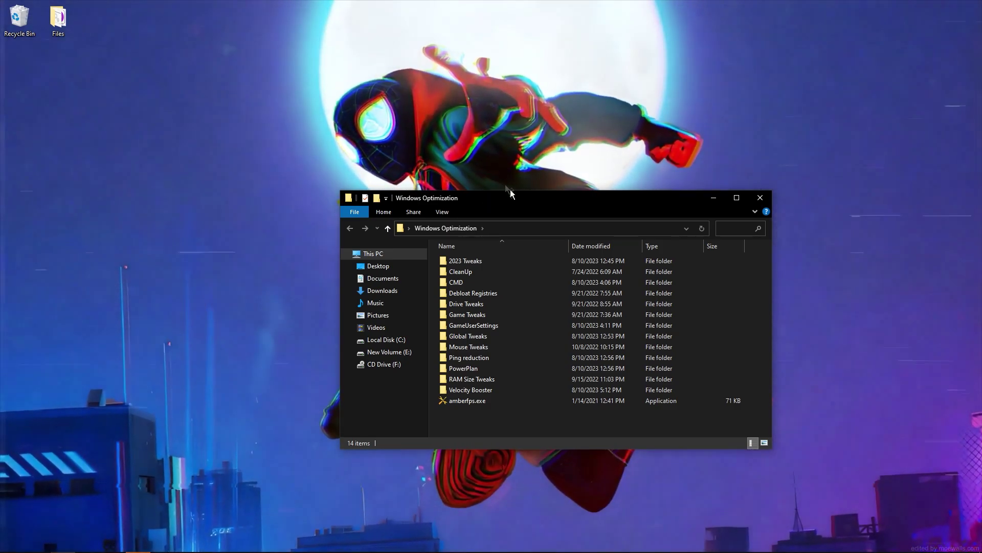
left_click_drag(504, 198, 533, 171)
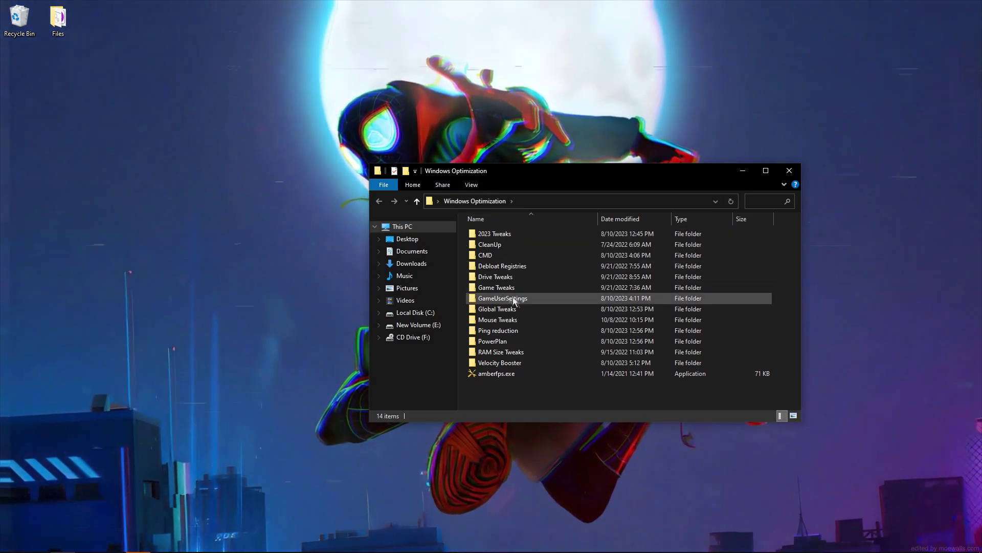
left_click_drag(463, 228, 465, 276)
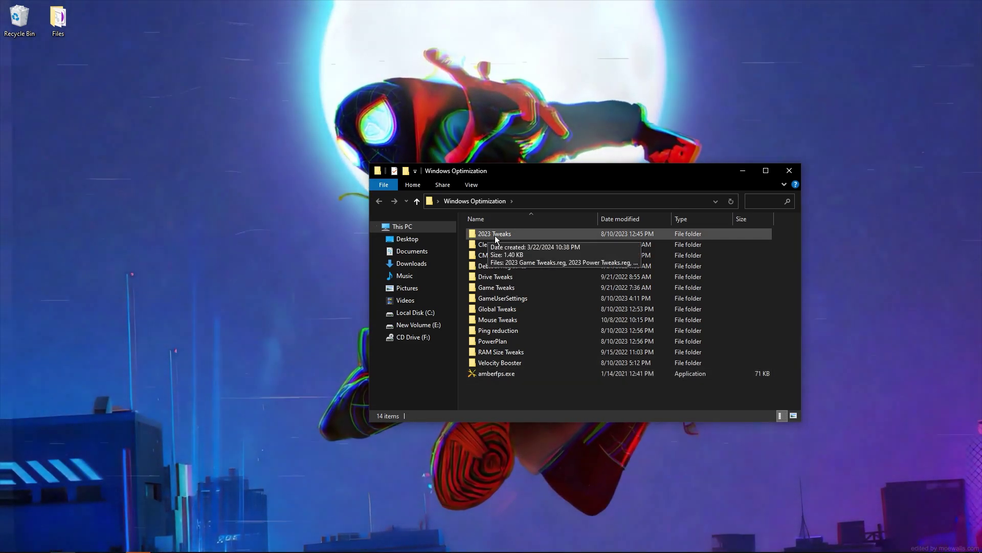
In 2023 Tweaks, merge 2023 Game Tweaks.reg and 2023 Power Tweaks.reg into the registry
double_click(481, 236)
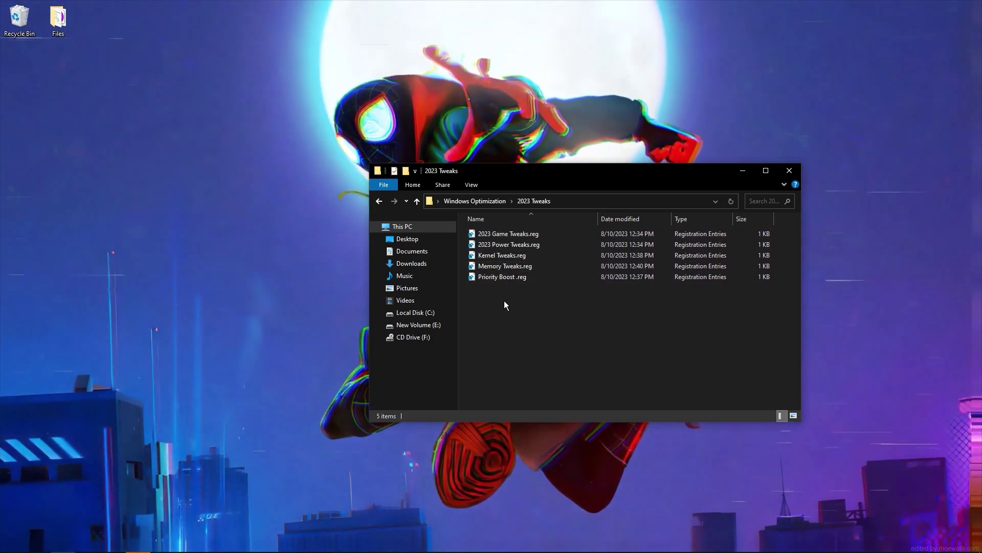
double_click(508, 235)
left_click(568, 297)
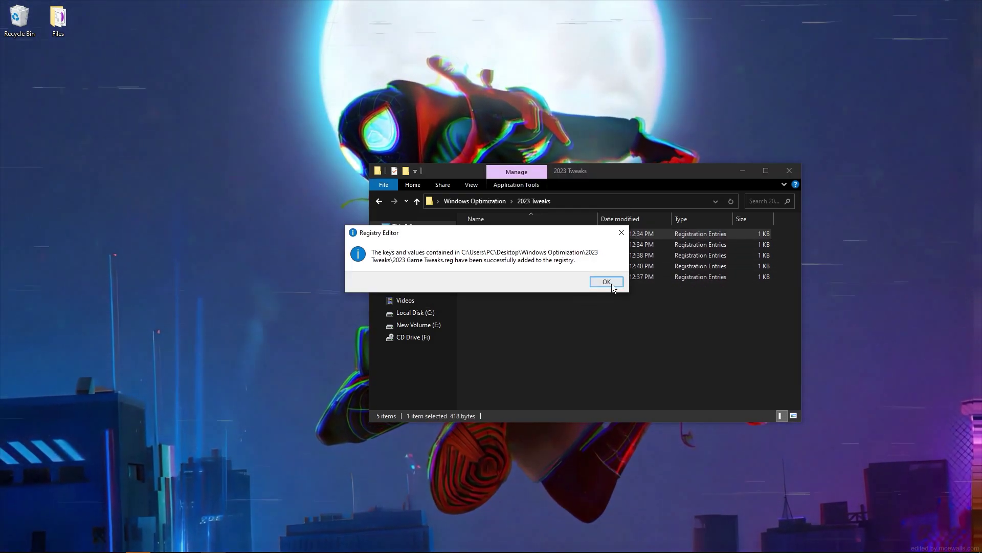
left_click(608, 282)
double_click(506, 244)
left_click(568, 297)
left_click(611, 282)
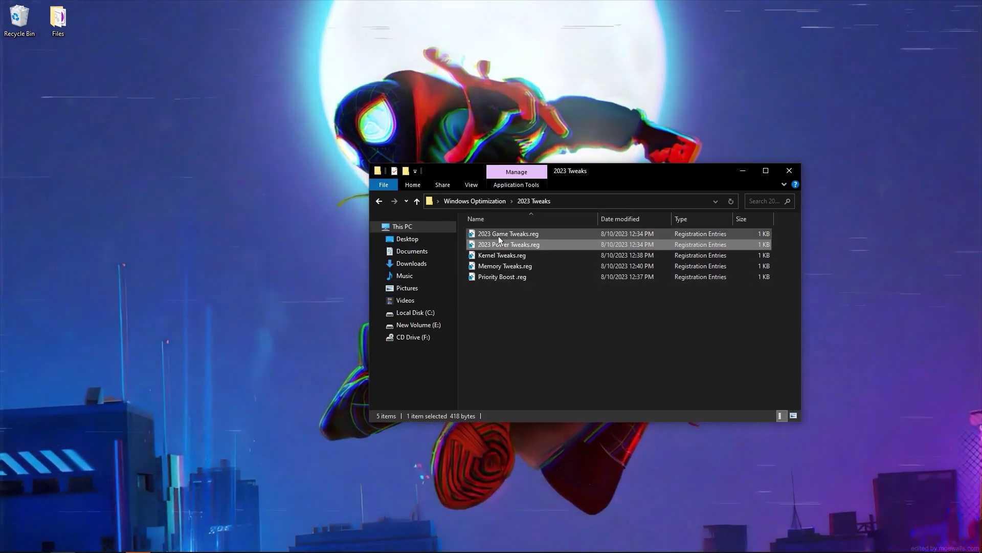
Merge Kernel Tweaks, Memory Tweaks and Priority Boost .reg files, then open the CleanUp folder
double_click(498, 255)
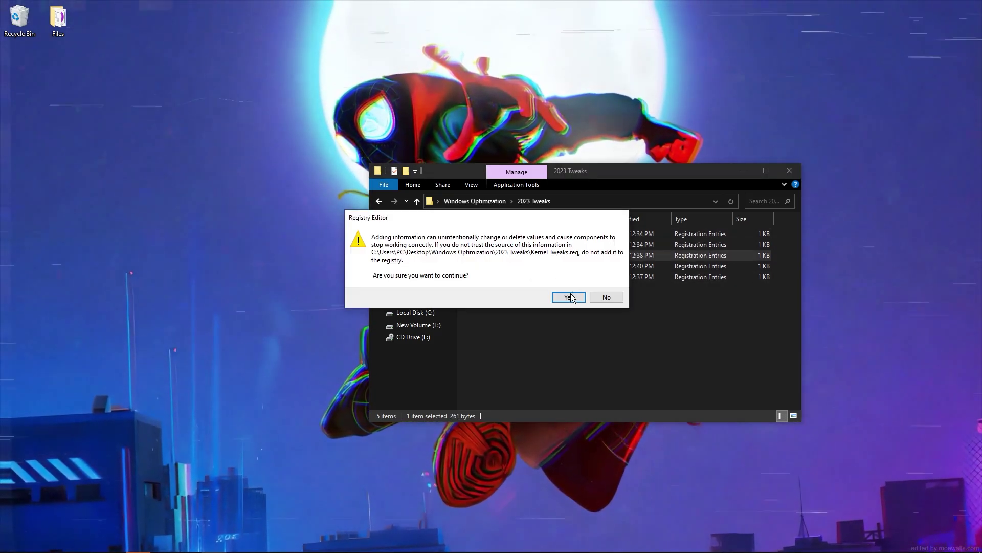
left_click(568, 296)
double_click(506, 266)
left_click(567, 296)
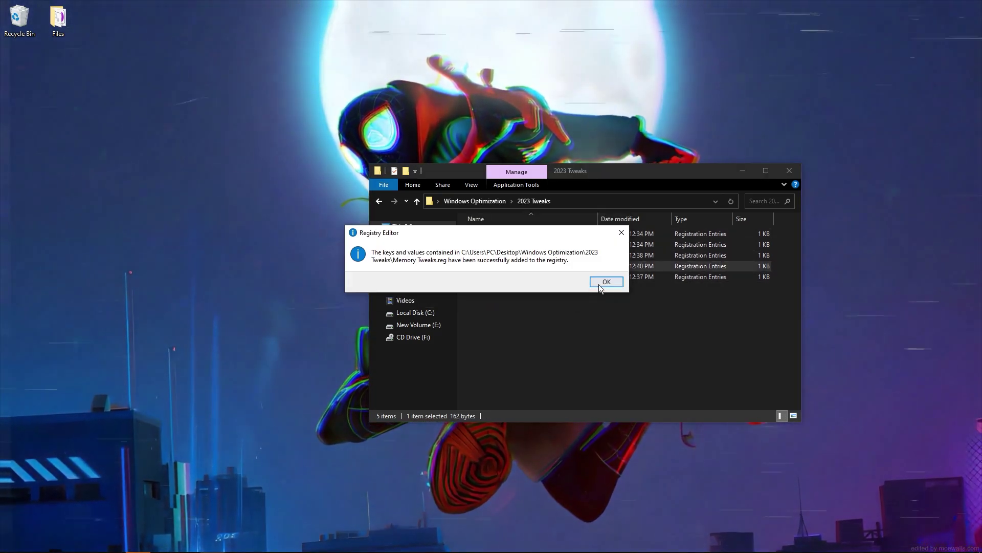
left_click(611, 283)
double_click(509, 276)
left_click(567, 296)
left_click(611, 283)
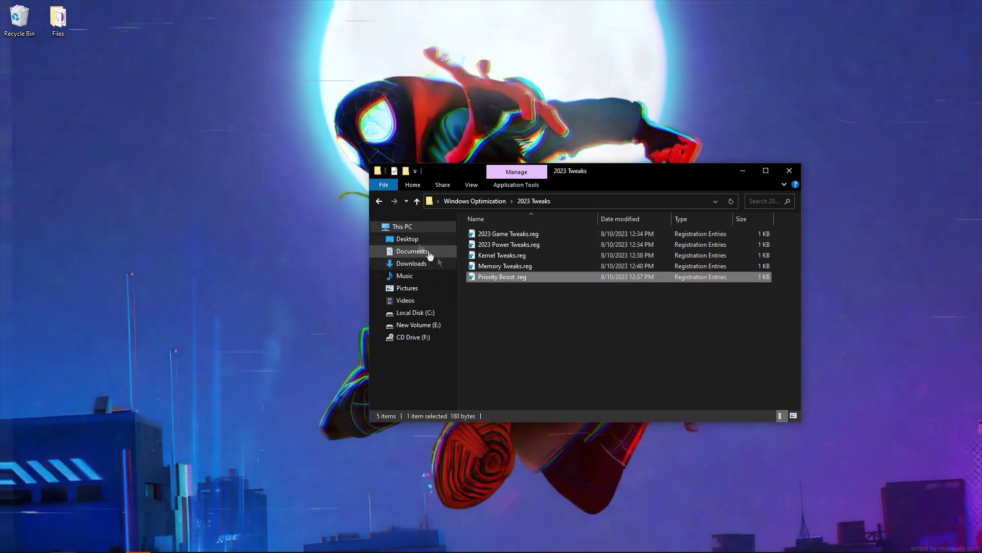
left_click(379, 201)
double_click(492, 245)
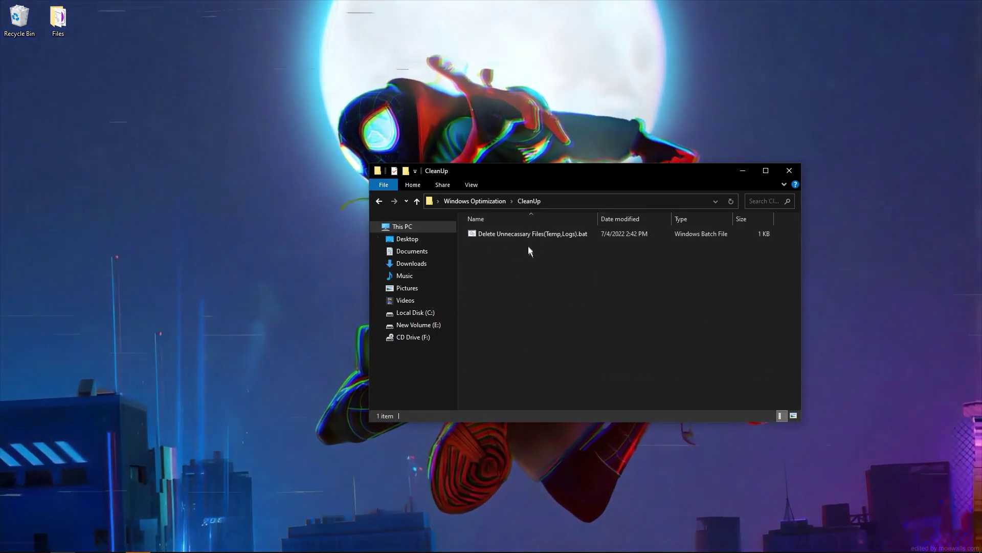
left_click(511, 235)
right_click(510, 235)
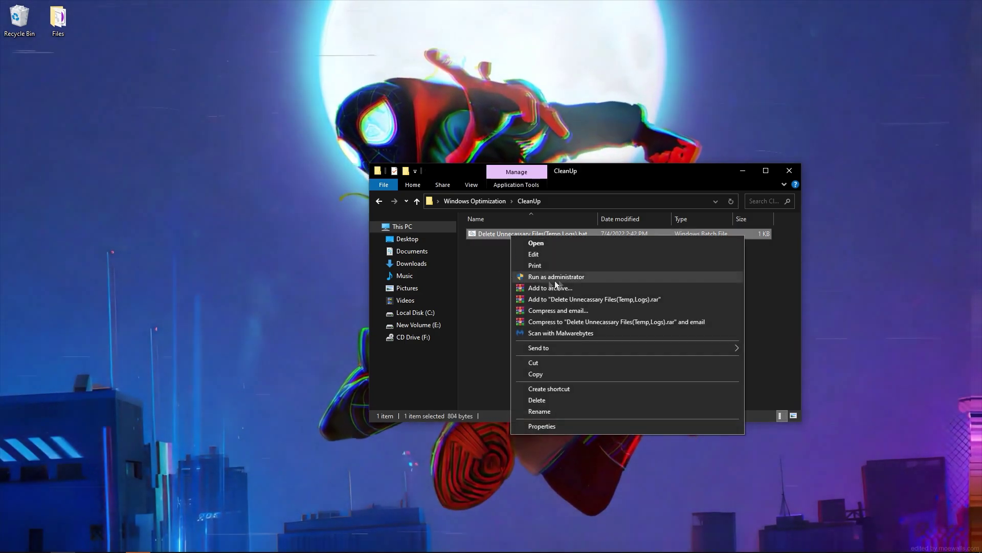
left_click(491, 271)
left_click(491, 271)
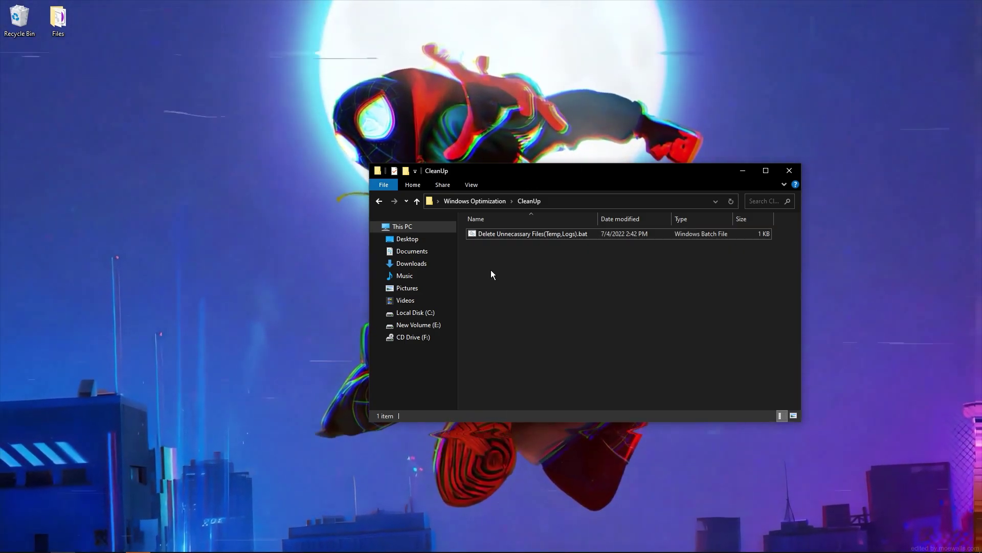
right_click(505, 234)
left_click(517, 253)
scroll(144, 158, "down", 6)
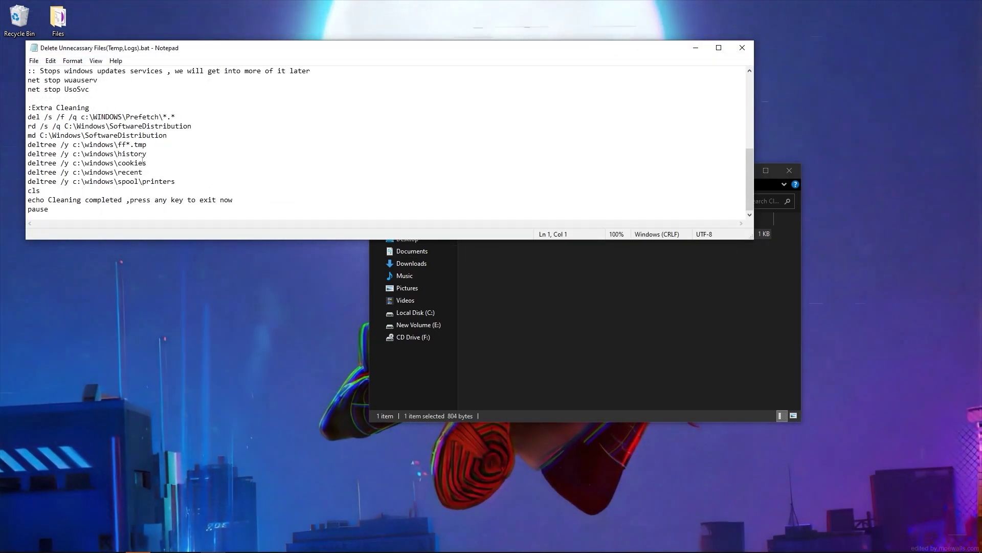
scroll(143, 157, "up", 6)
scroll(144, 157, "down", 4)
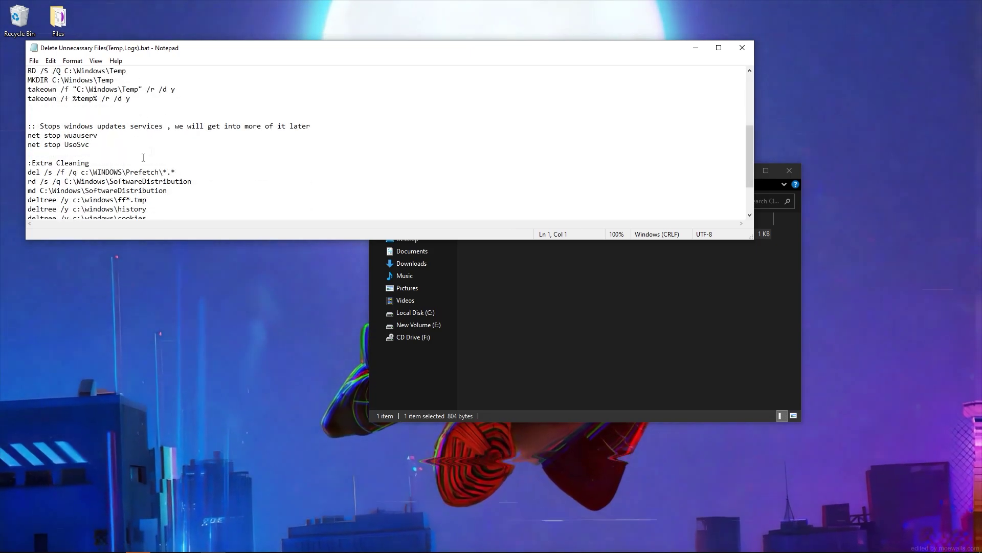
left_click(742, 49)
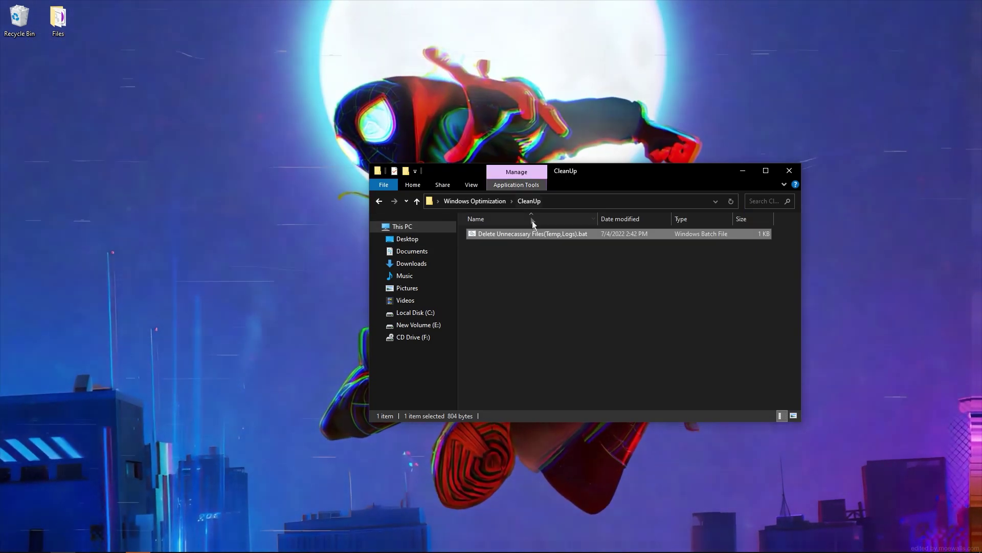
Open the CMD folder and run BCDEdit Tweaks.cmd as administrator
left_click(379, 201)
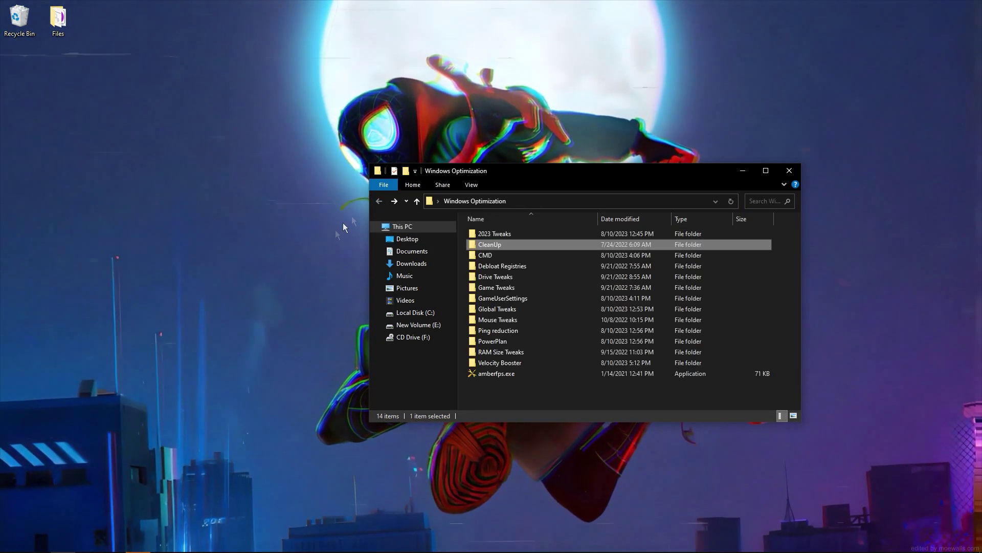
double_click(484, 259)
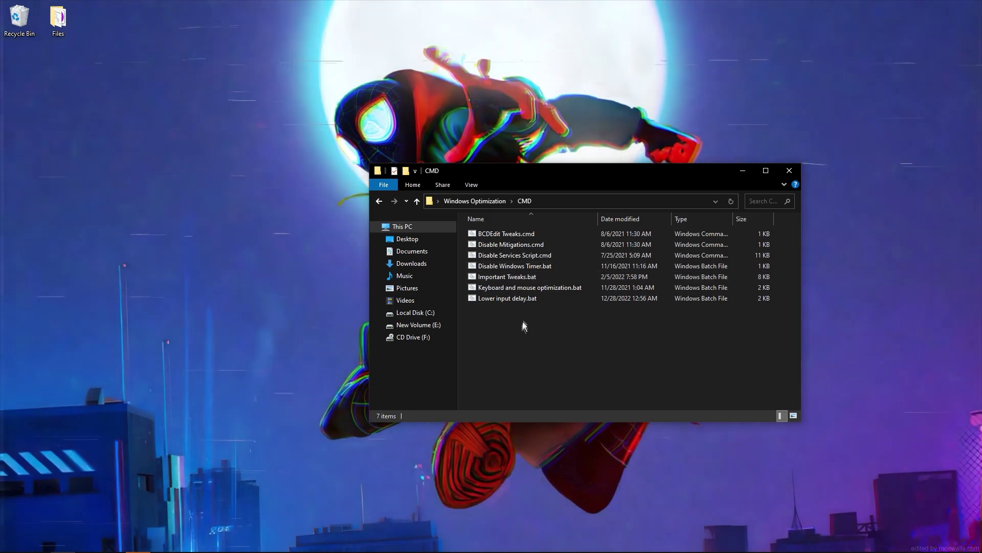
left_click(499, 233)
right_click(499, 234)
left_click(511, 252)
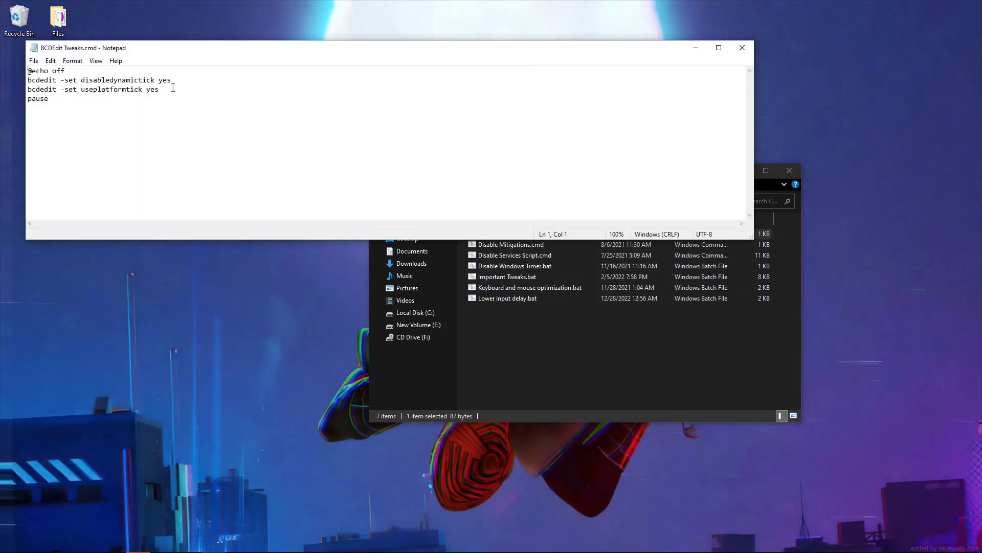
left_click(742, 48)
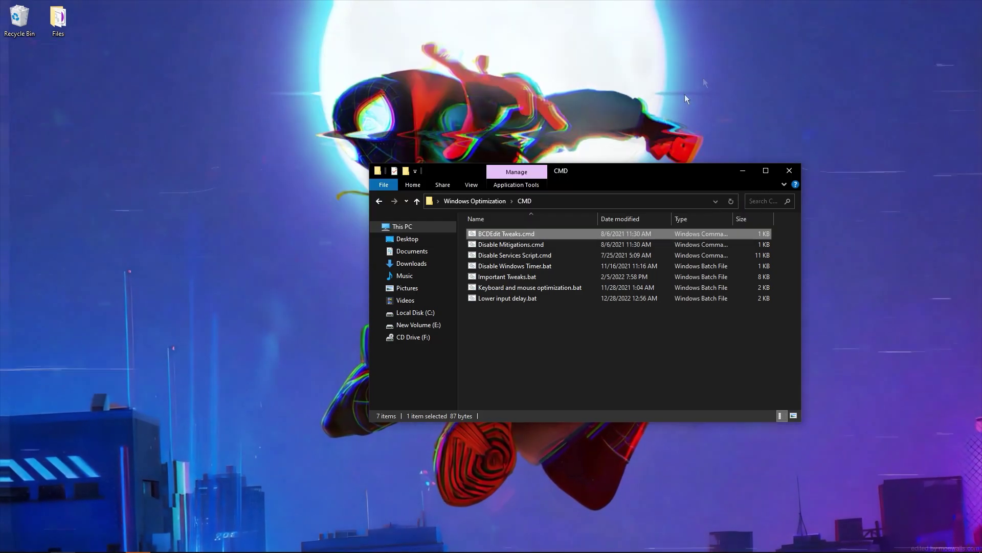
right_click(531, 236)
left_click(535, 275)
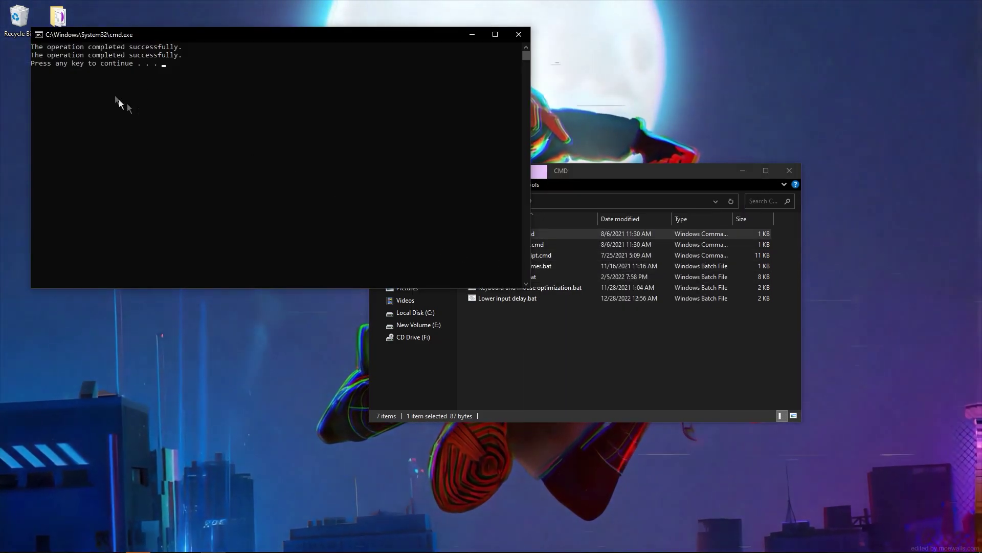
key("Return")
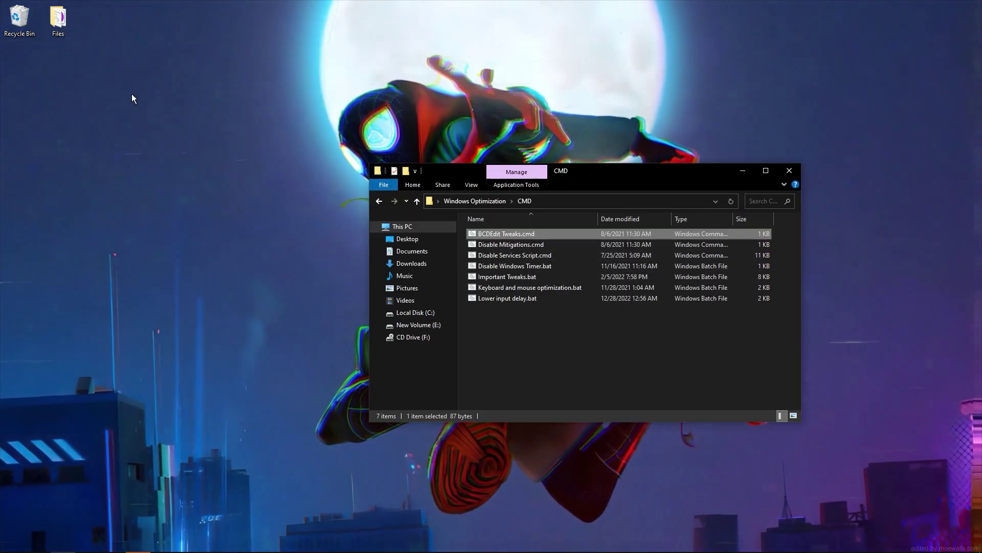
Run Disable Mitigations.cmd as administrator and close its finished console
right_click(491, 250)
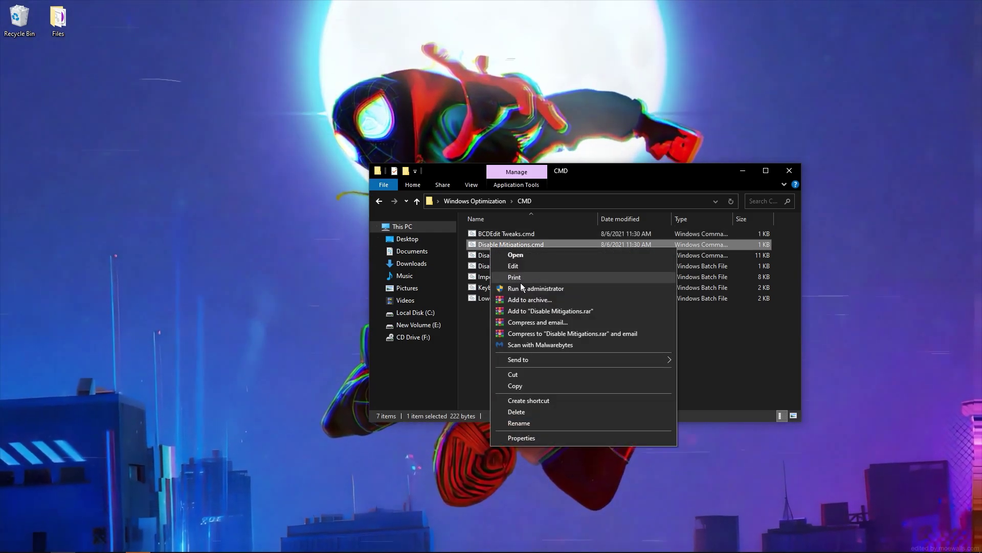
left_click(532, 288)
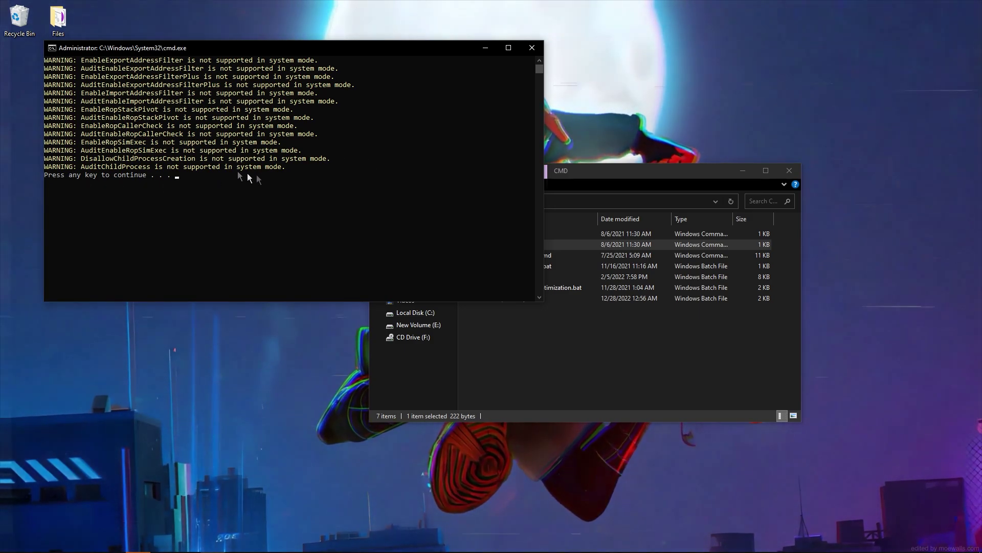
key("Return")
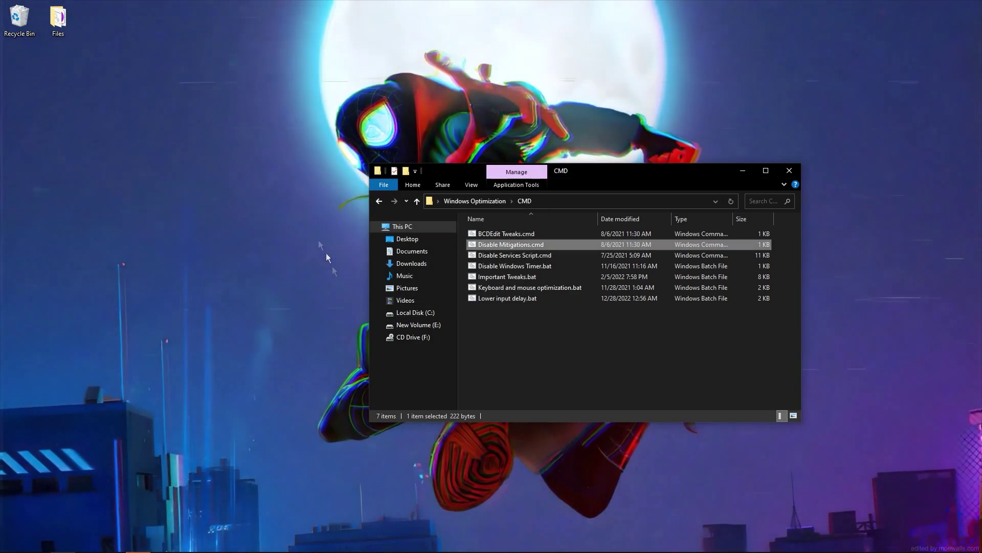
Run Disable Services Script.cmd as administrator at basic intensity, confirming with y
key("Down")
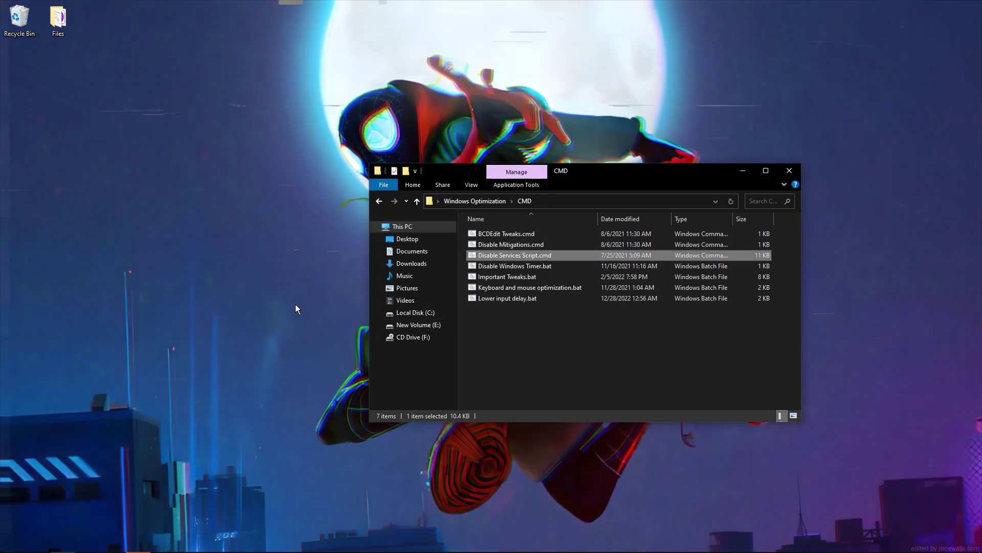
right_click(515, 259)
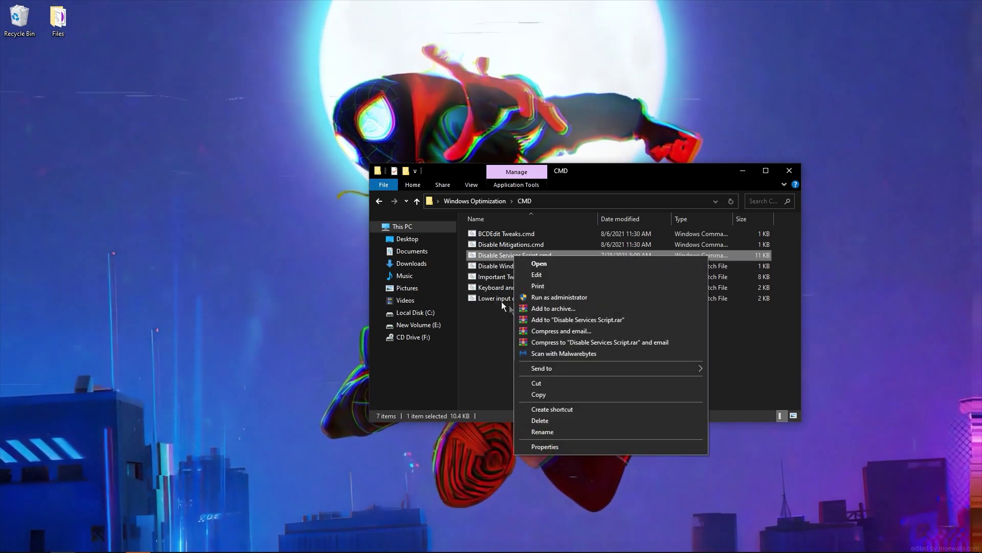
left_click(530, 297)
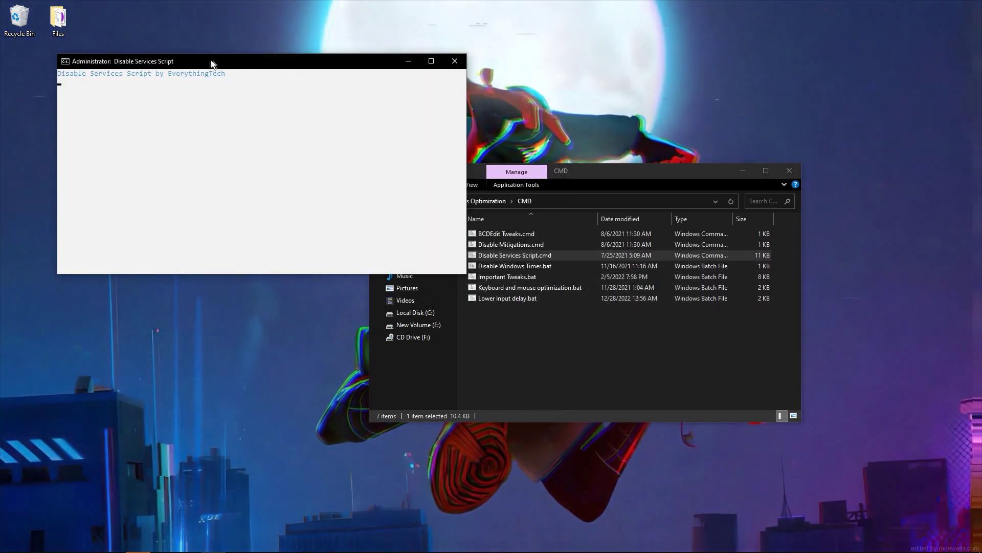
left_click_drag(204, 59, 332, 136)
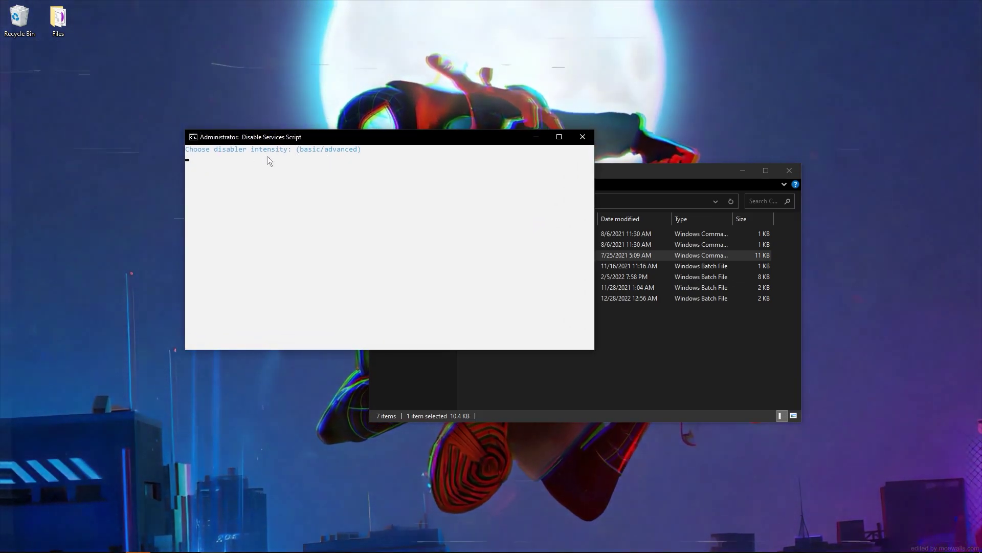
type("basic")
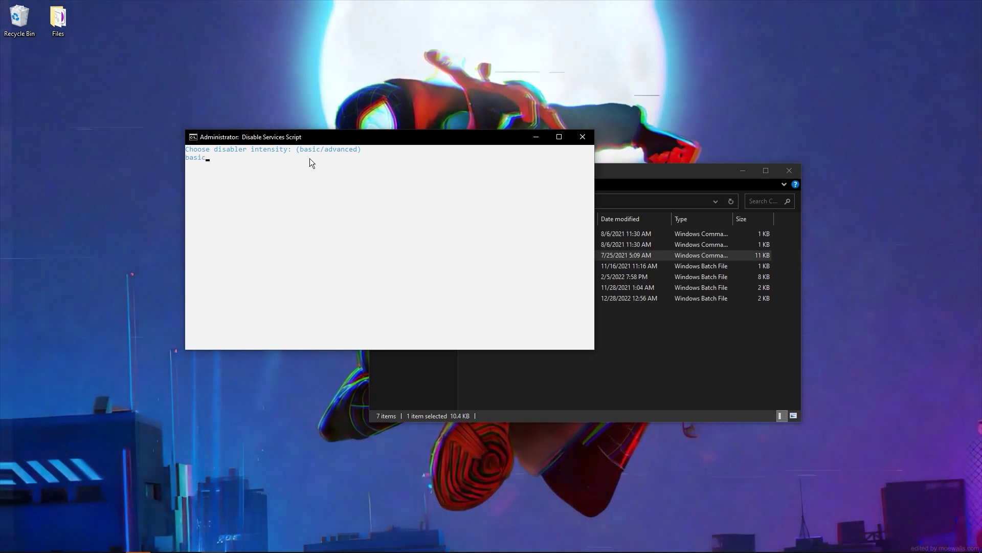
key("Return")
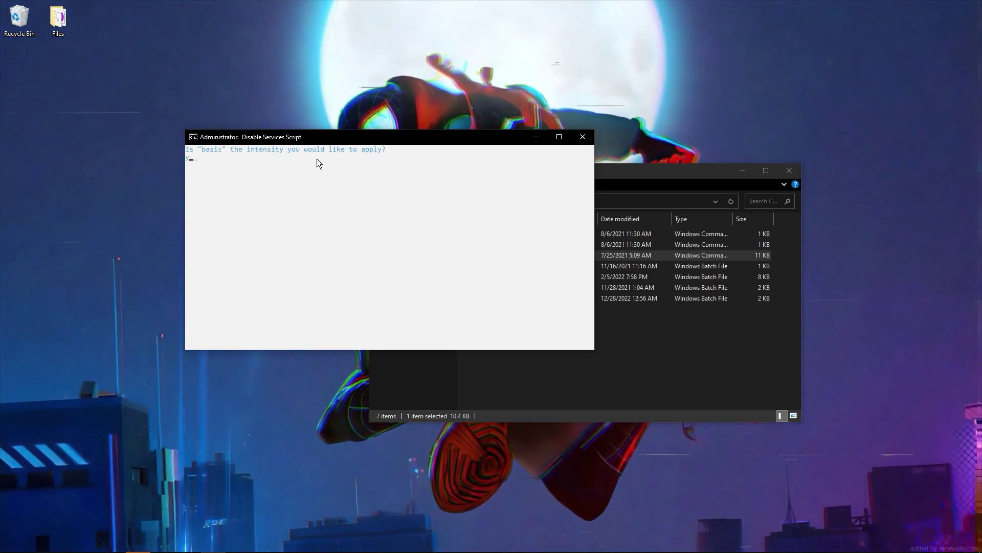
type("y")
key("Return")
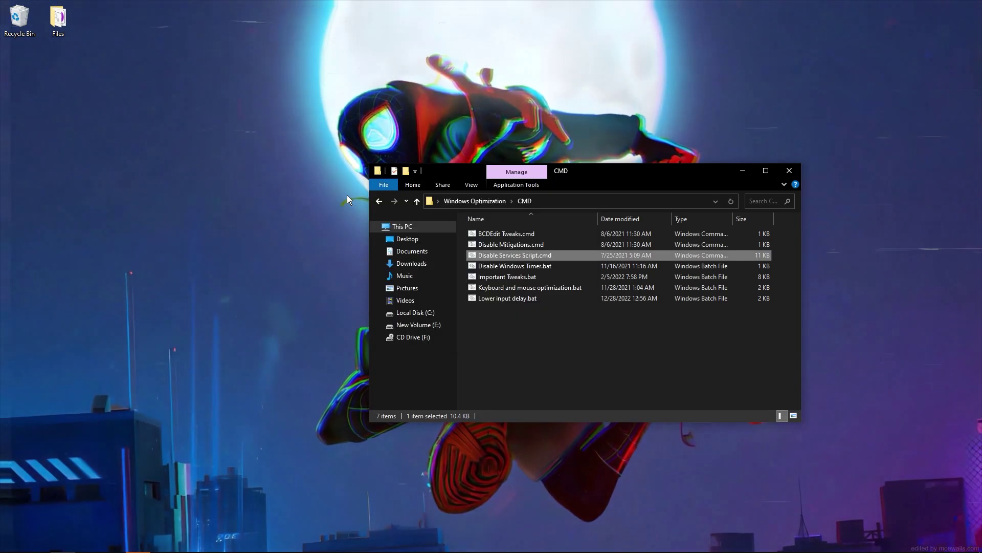
Run Disable Windows Timer.bat as administrator and close its console
right_click(492, 269)
left_click(517, 312)
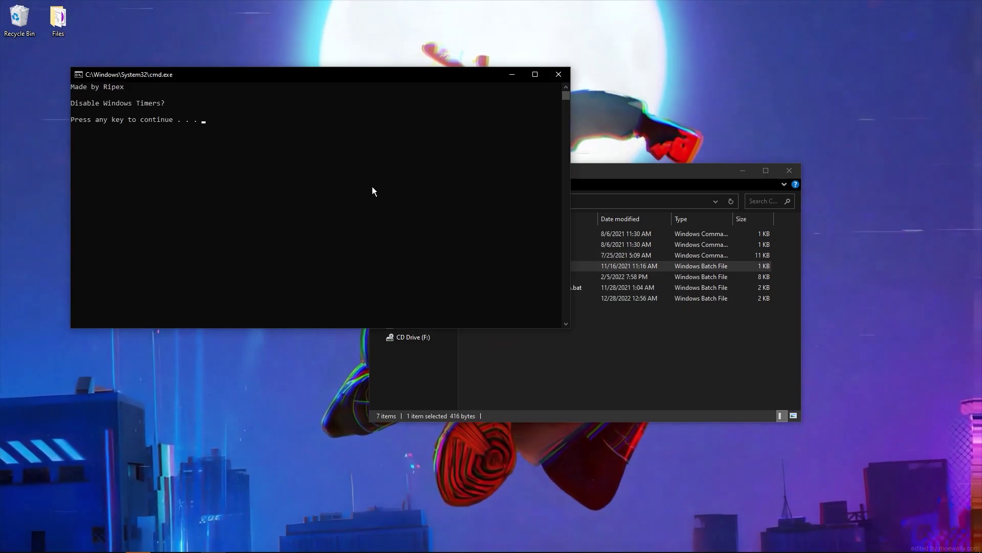
key("Return")
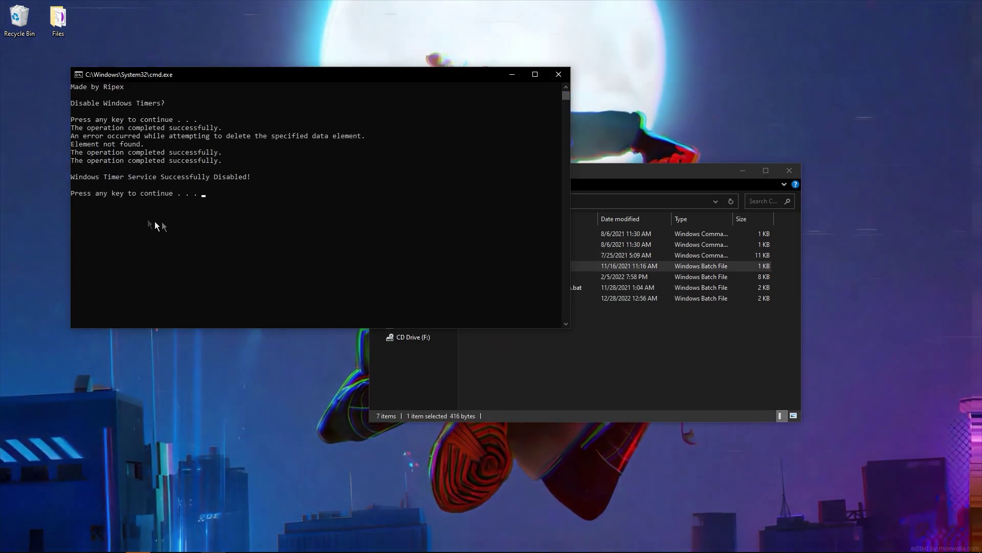
key("Return")
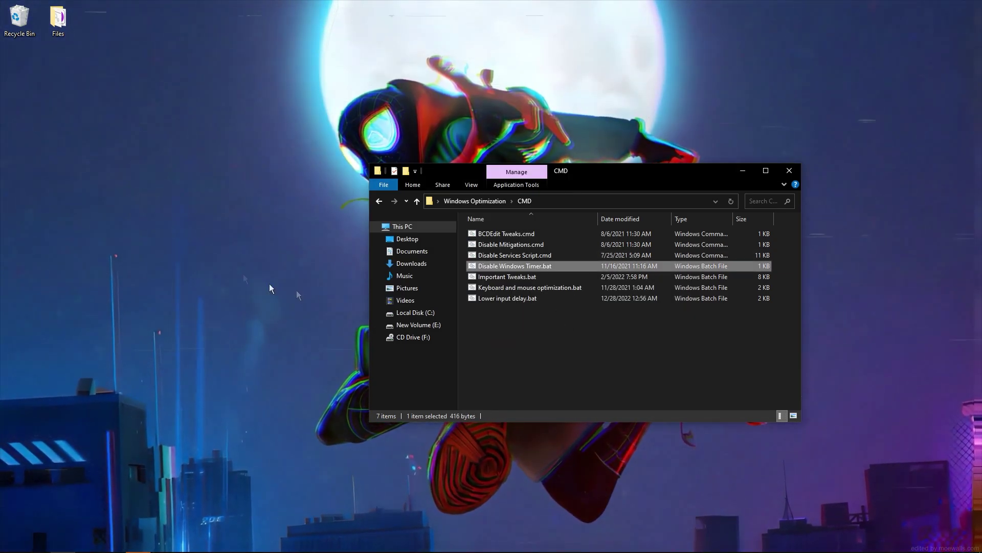
Run Important Tweaks.bat and Keyboard and mouse optimization.bat as administrator
right_click(492, 279)
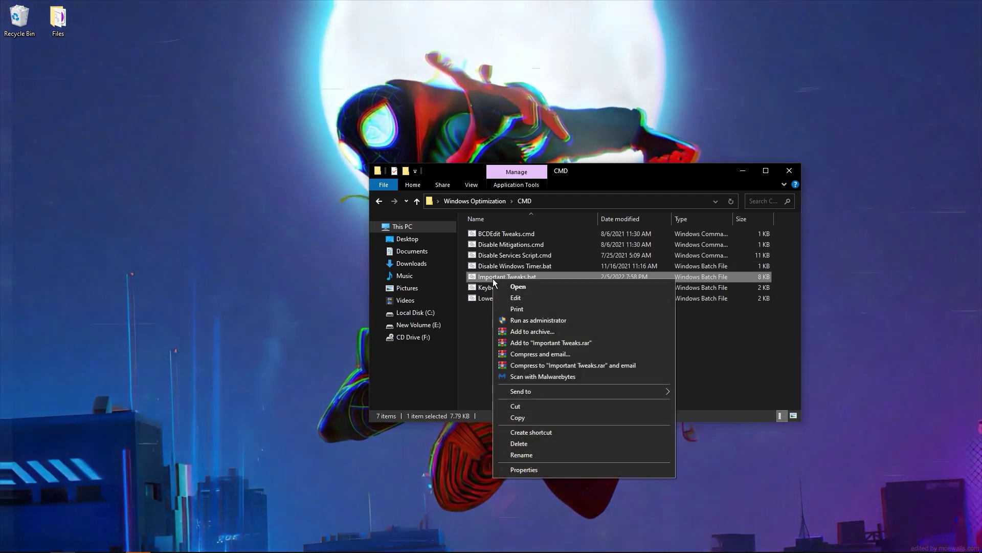
left_click(557, 320)
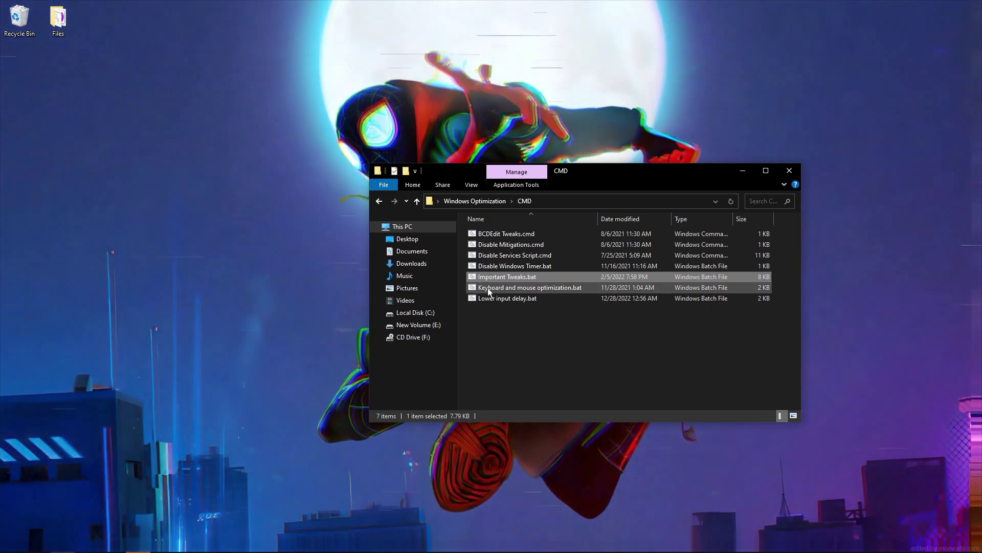
right_click(510, 289)
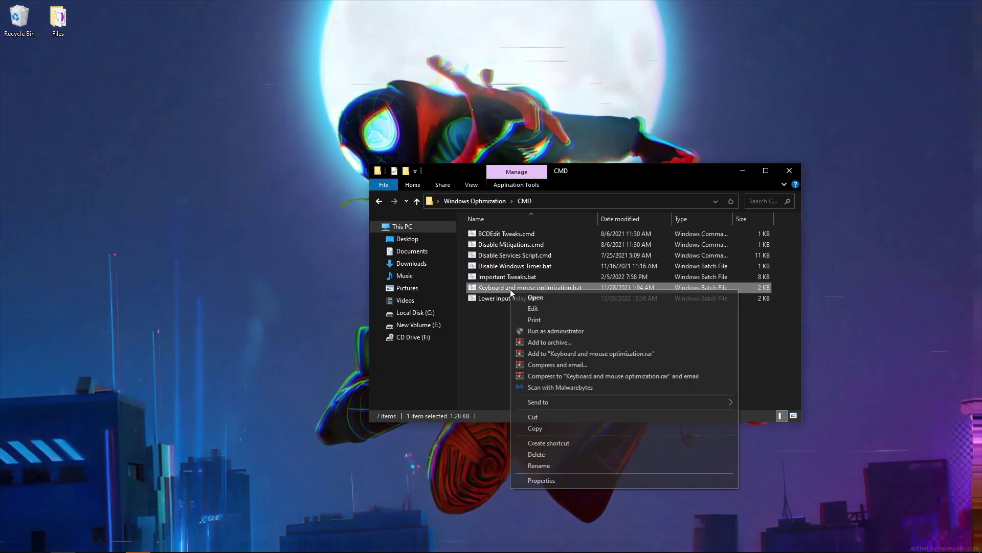
left_click(565, 330)
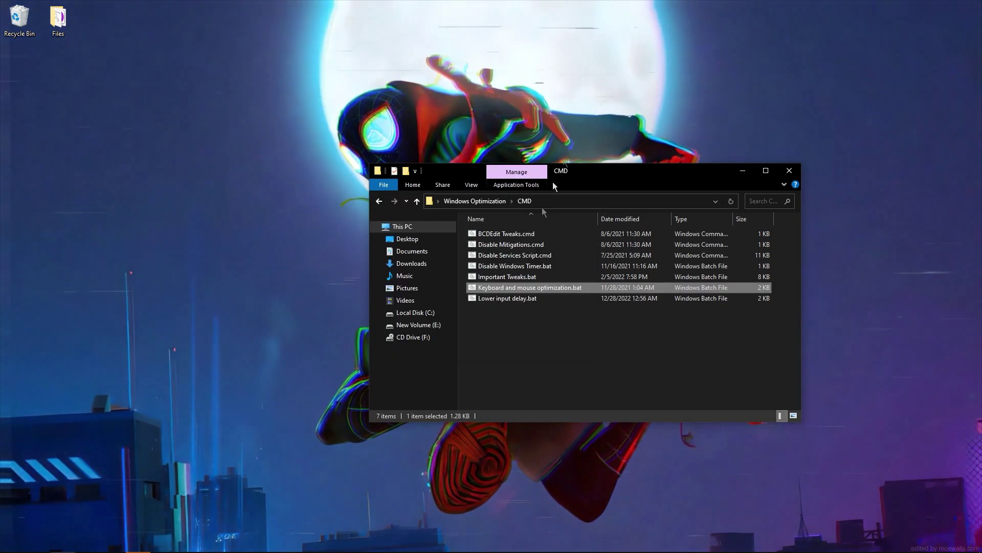
Read through Keyboard and mouse optimization.bat's bcdedit commands in Notepad, then close it
right_click(492, 290)
left_click(517, 329)
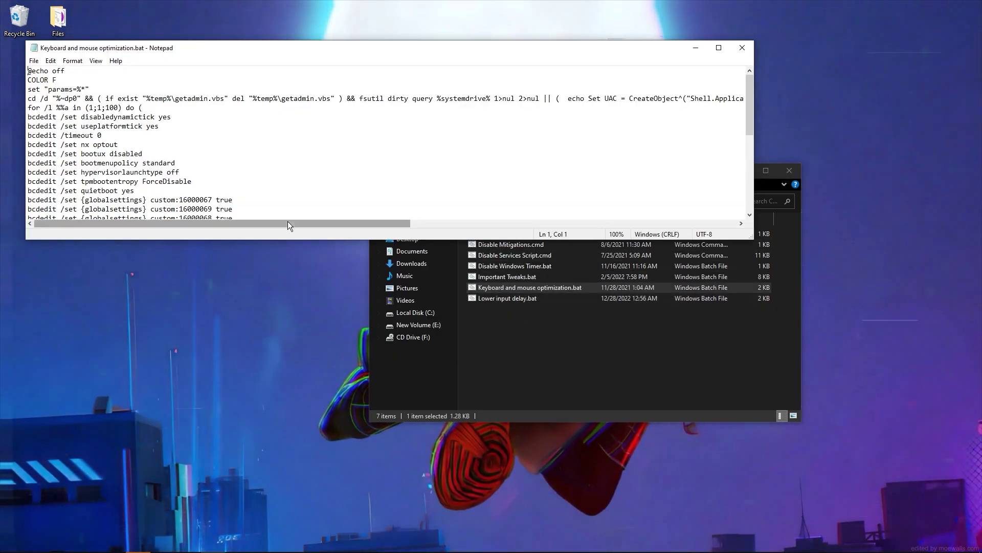
scroll(213, 182, "down", 10)
scroll(82, 200, "up", 10)
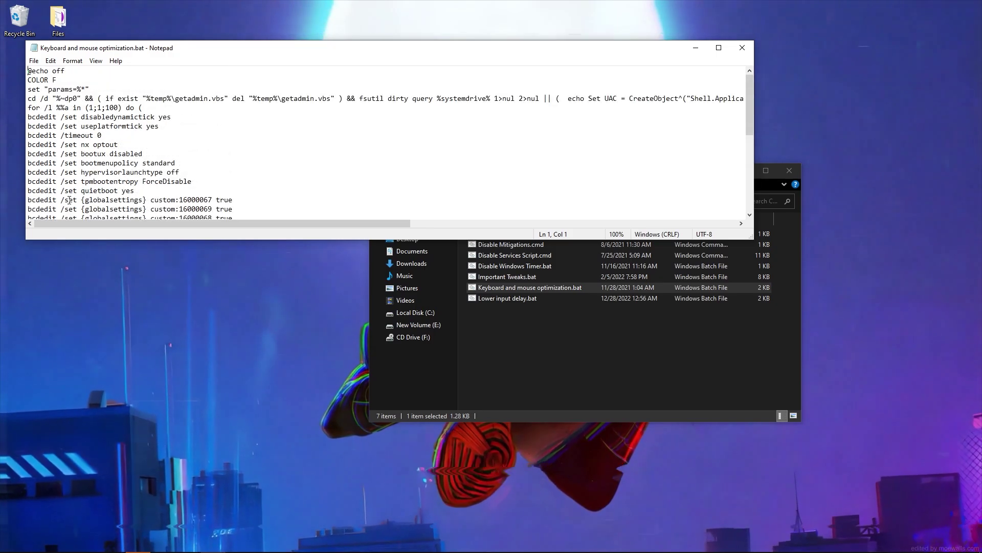
scroll(455, 165, "down", 10)
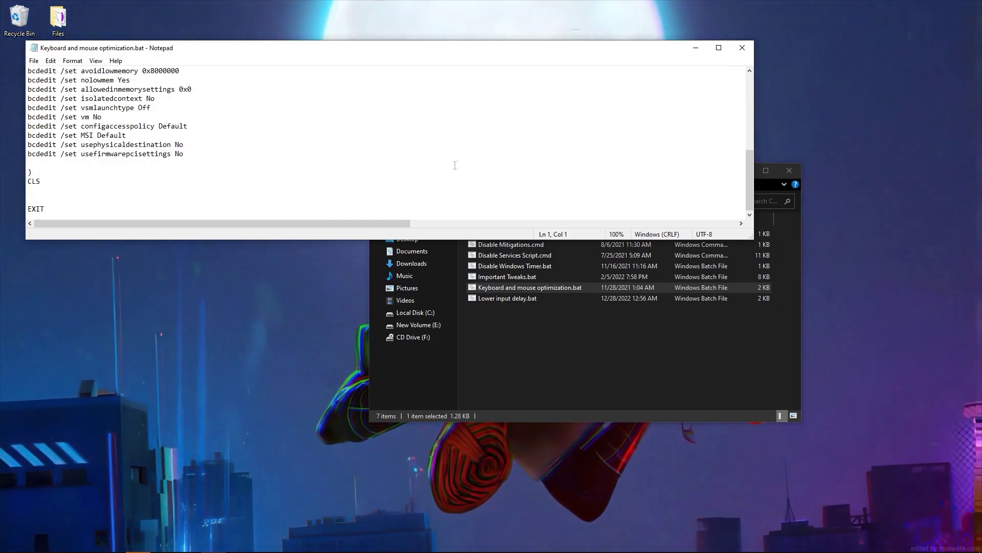
left_click(740, 48)
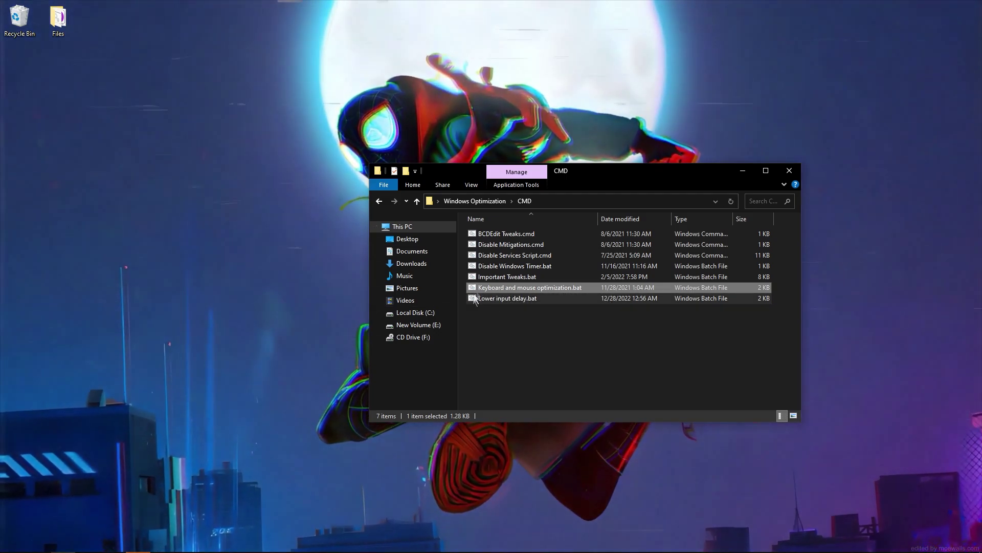
Run Lower input delay.bat as administrator and return to Windows Optimization
right_click(514, 301)
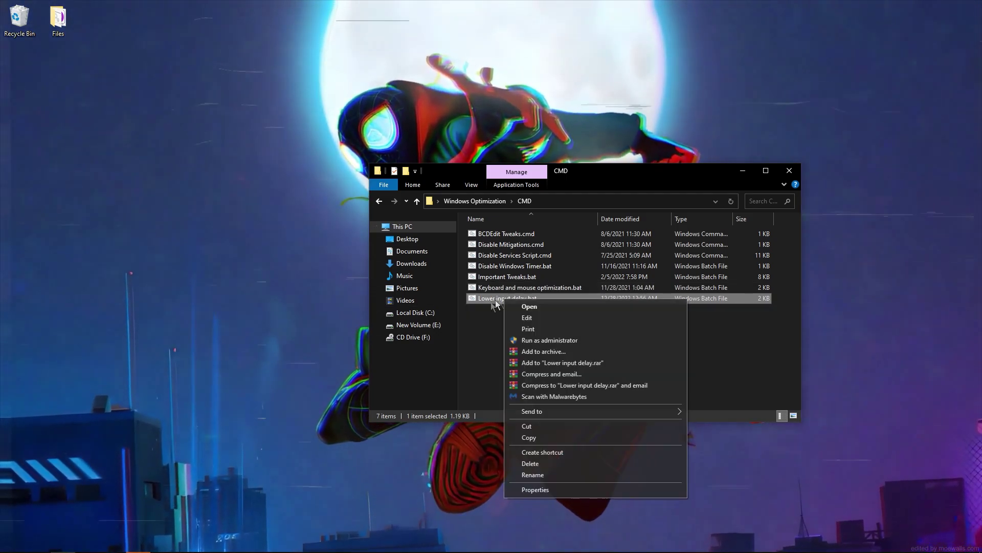
left_click(542, 340)
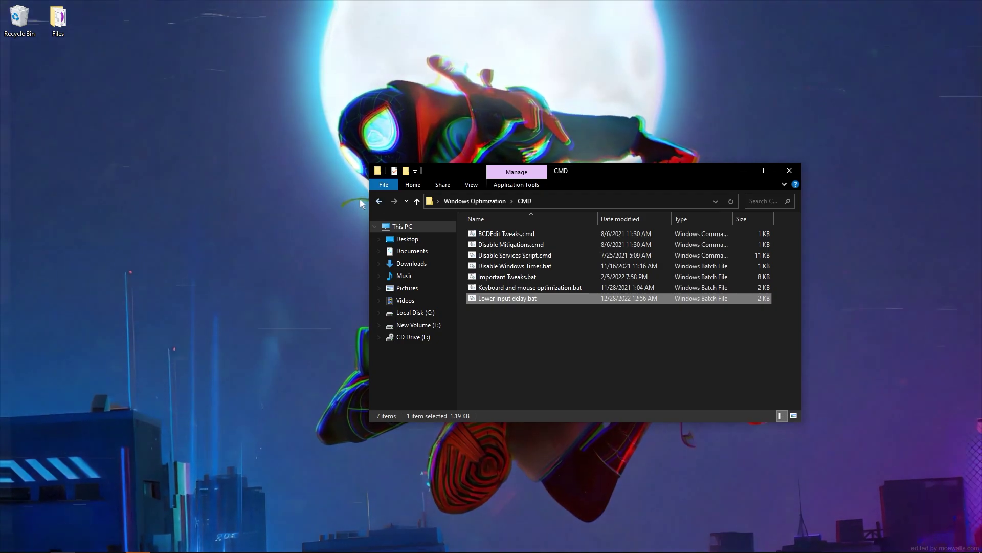
left_click(379, 203)
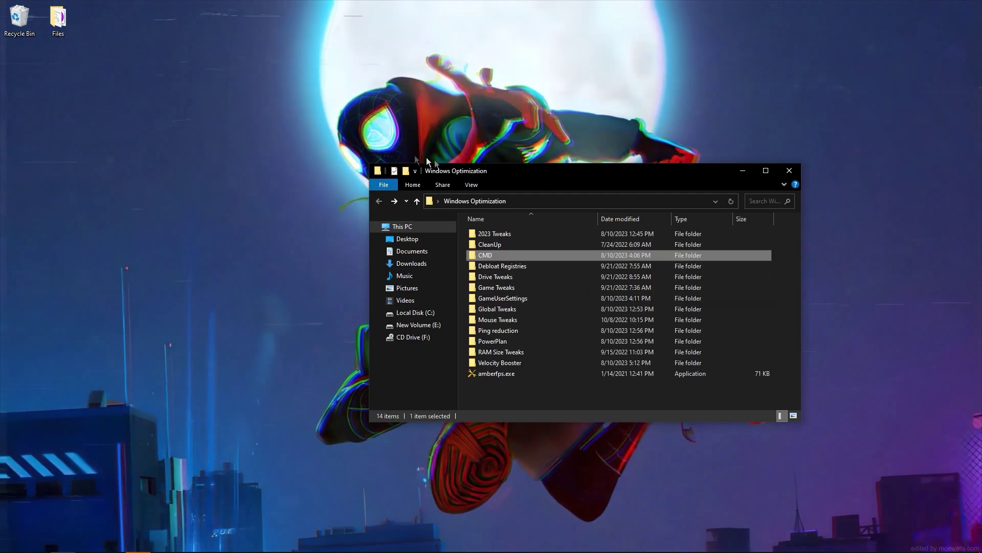
In Debloat Registries, merge the Disable Advertising ID and Diagnostics & Telemetry registry files
double_click(493, 268)
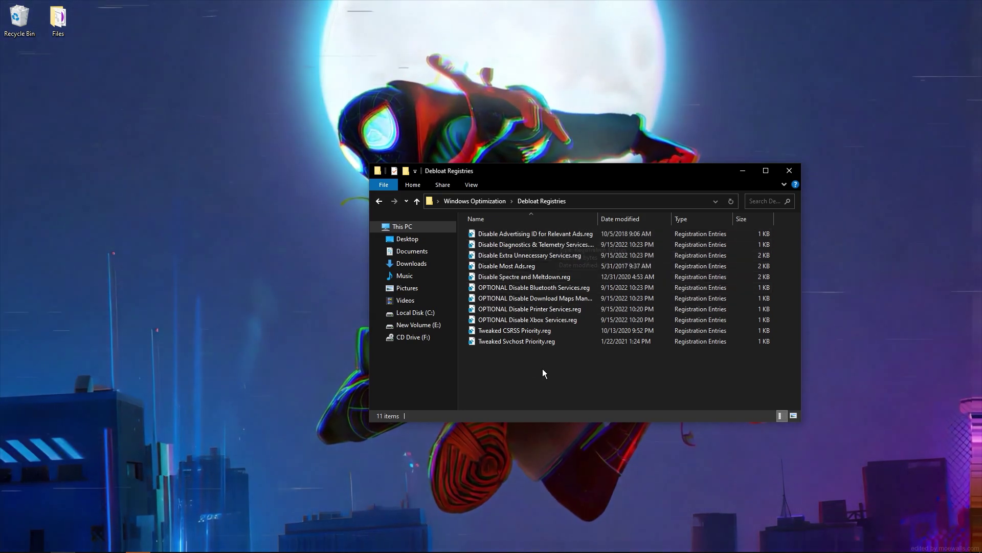
left_click_drag(542, 368, 512, 364)
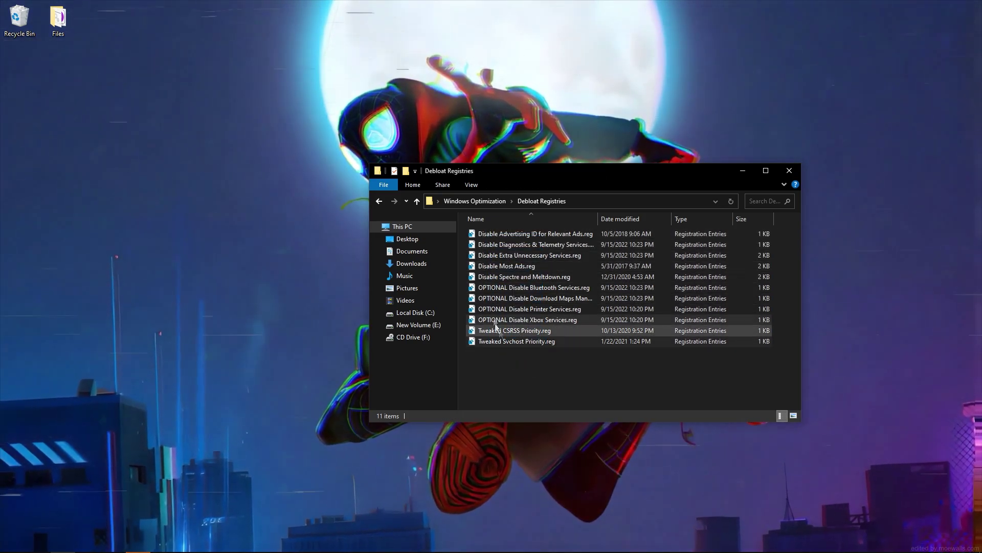
double_click(499, 238)
key("Escape")
double_click(510, 244)
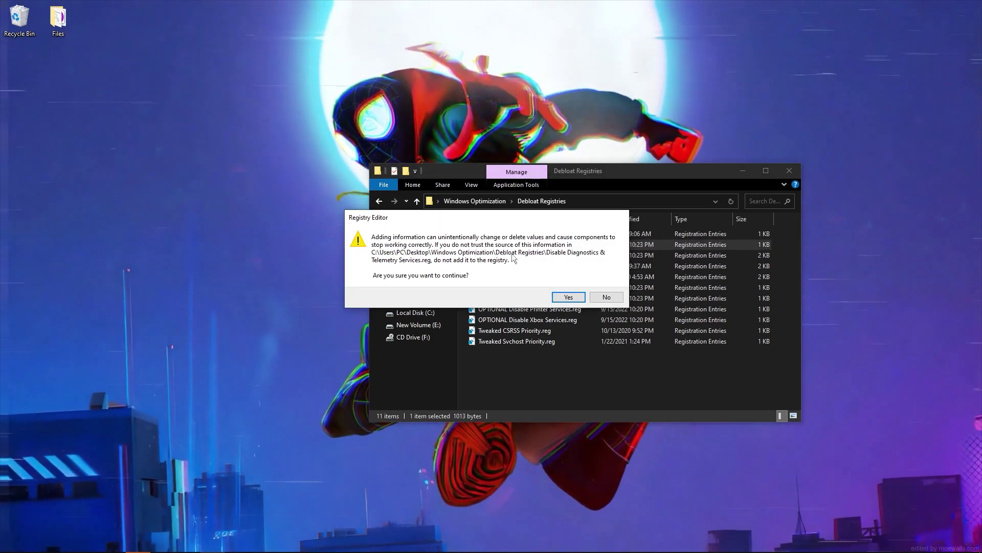
key("Return")
left_click(513, 255)
key("Return")
left_click(514, 267)
key("Return")
key("Return")
key("Return")
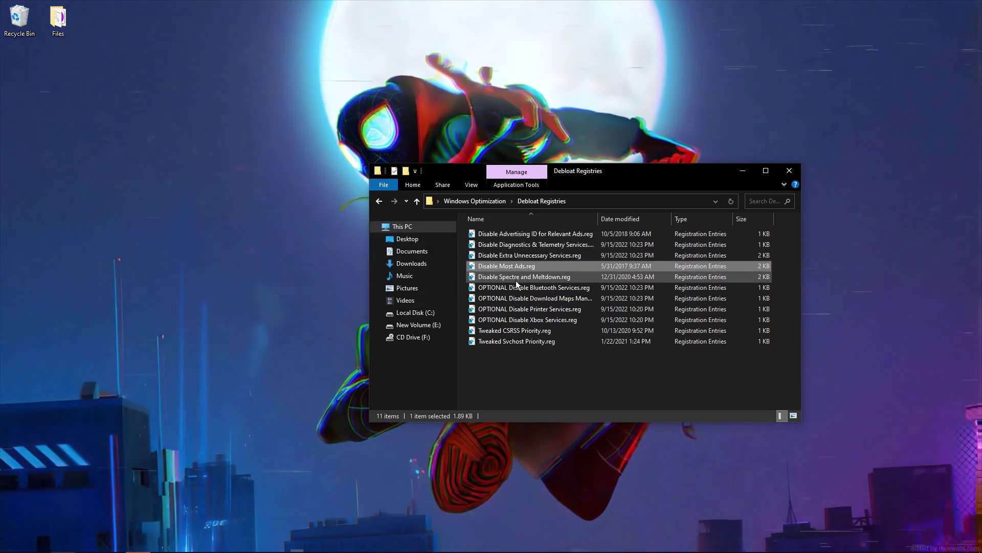
Merge the Spectre and Meltdown, Bluetooth services, Download Maps and Printer Services registry tweaks
left_click(515, 280)
key("Return")
key("Return")
key("Return")
left_click(517, 288)
key("Return")
key("Return")
key("Return")
left_click(517, 297)
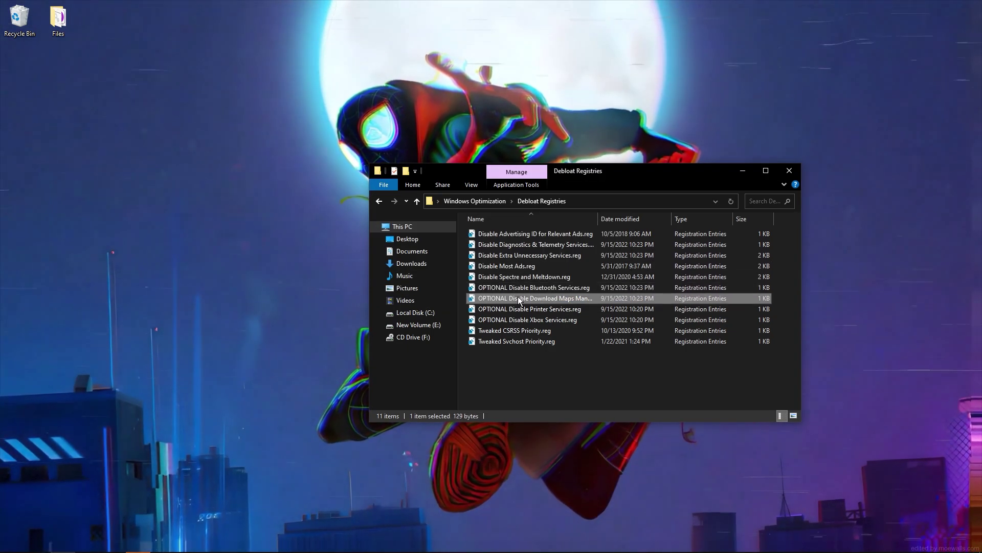
key("Return")
key("Return")
key("Return")
left_click(522, 309)
key("Return")
key("Return")
key("Return")
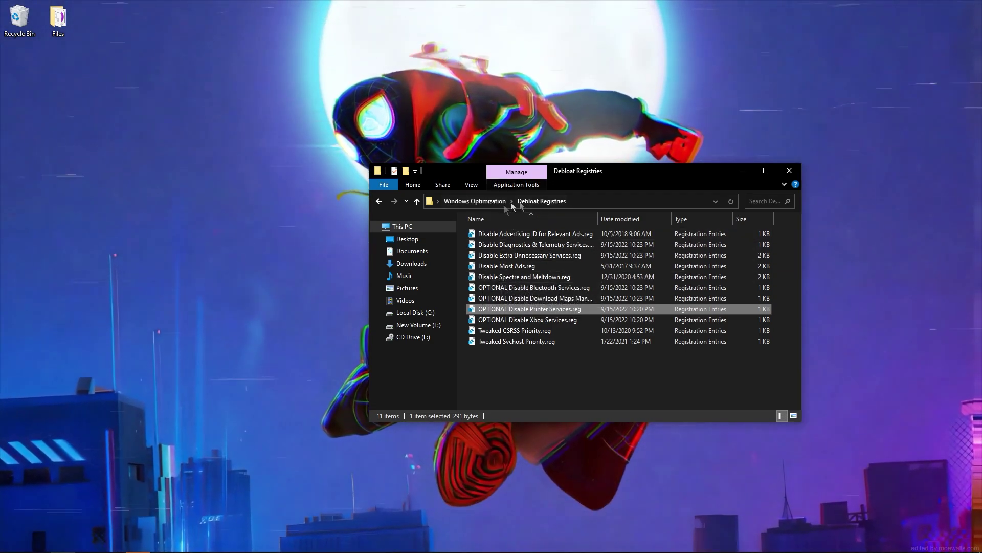
Merge the Tweaked CSRSS Priority registry file and go back to Windows Optimization
left_click(507, 335)
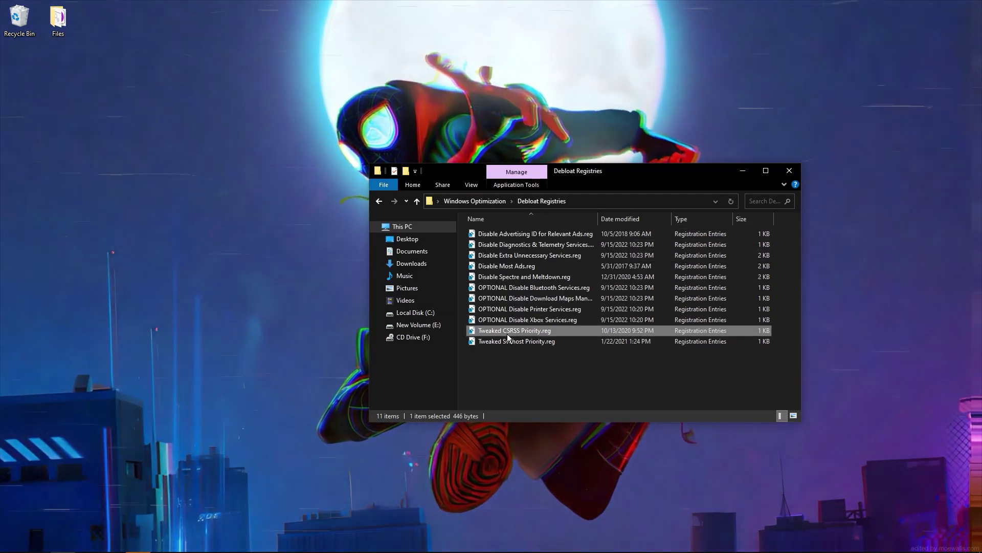
double_click(572, 333)
key("Return")
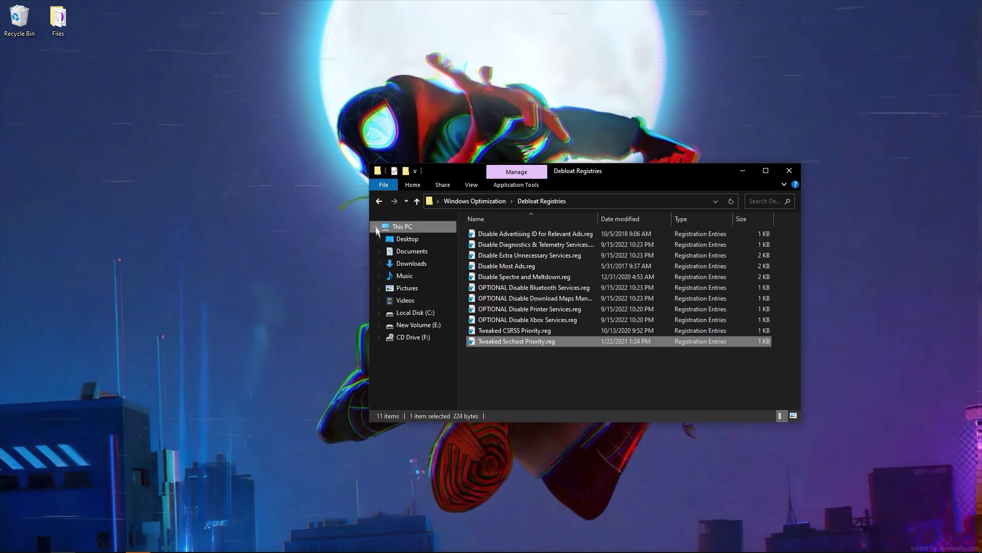
left_click(379, 201)
In Drive Tweaks' inner Drive Tweaks folder, merge Disable Hibernation 2.reg into the registry
double_click(504, 277)
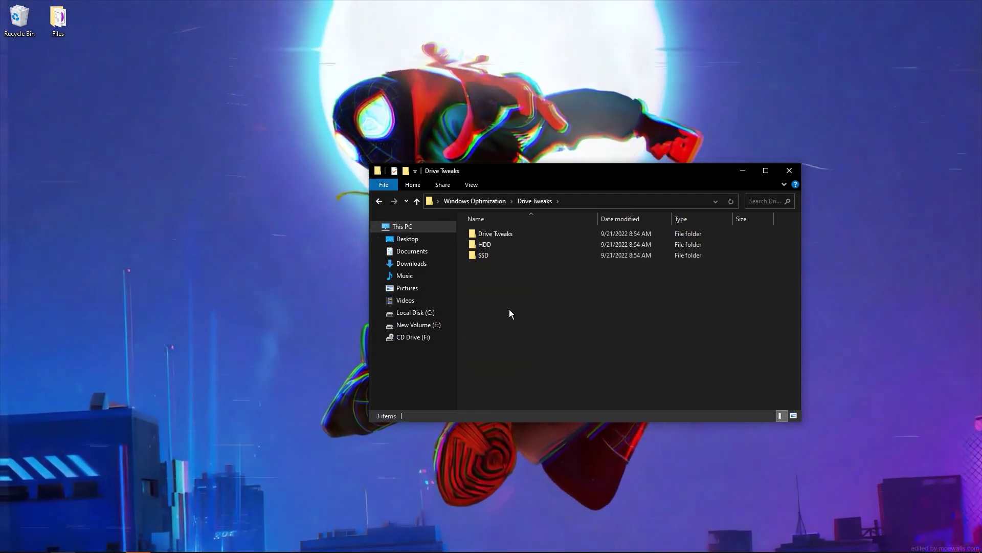
double_click(491, 235)
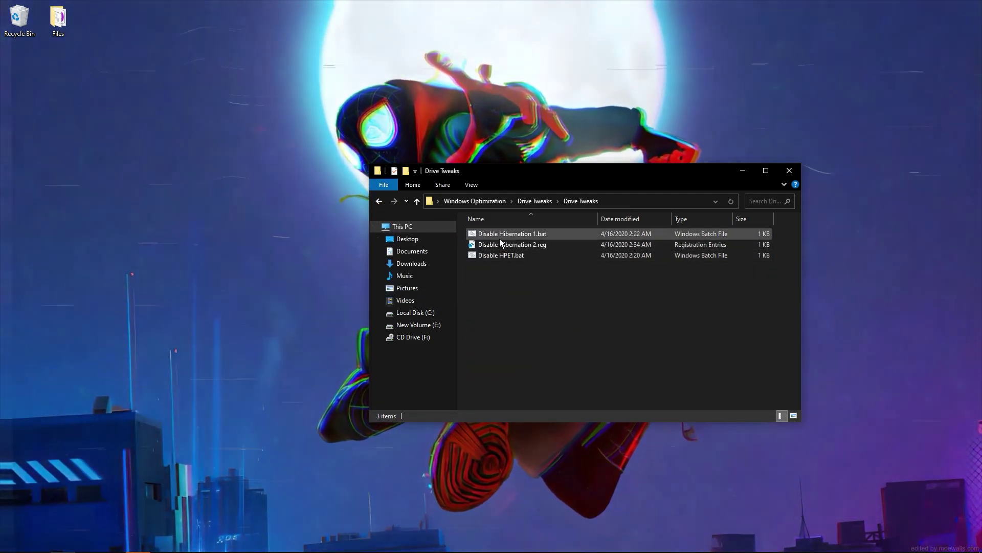
left_click(500, 235)
double_click(499, 245)
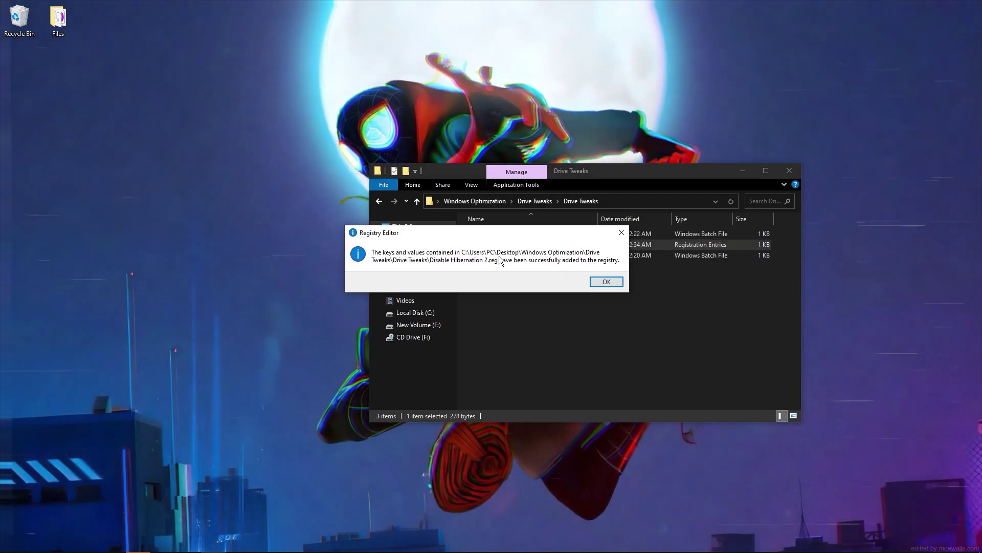
key("Return")
left_click(496, 256)
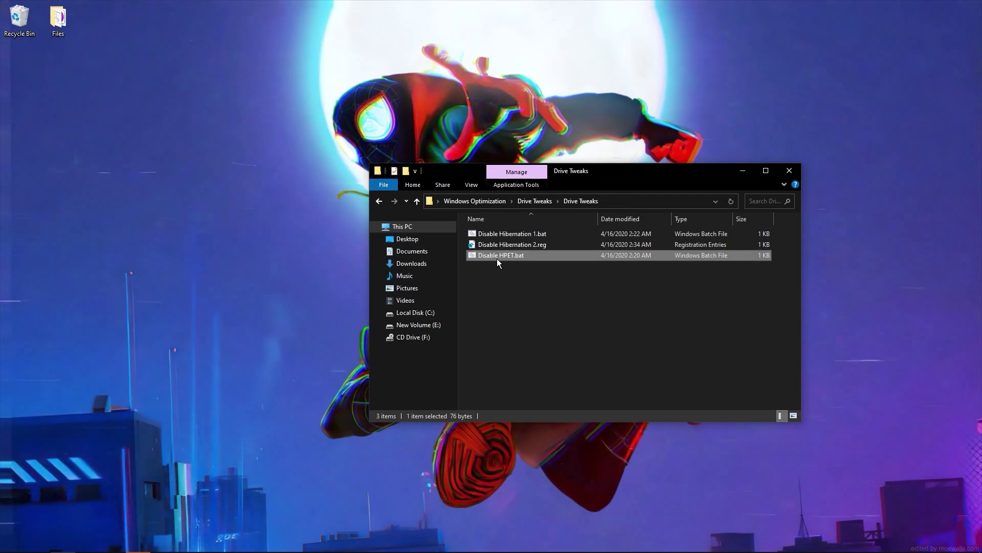
left_click(380, 202)
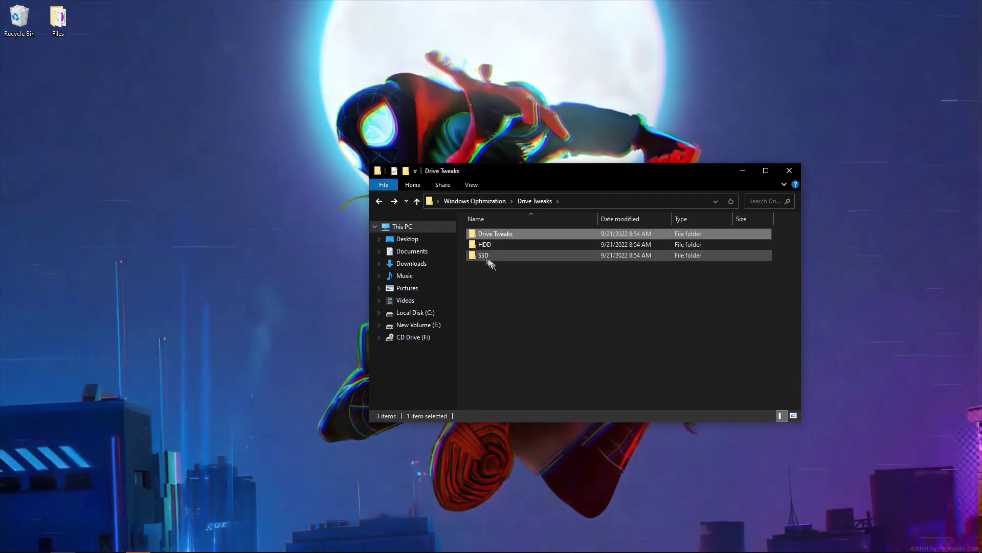
Open the SSD folder and run SSD Tweak.bat as administrator
left_click(493, 274)
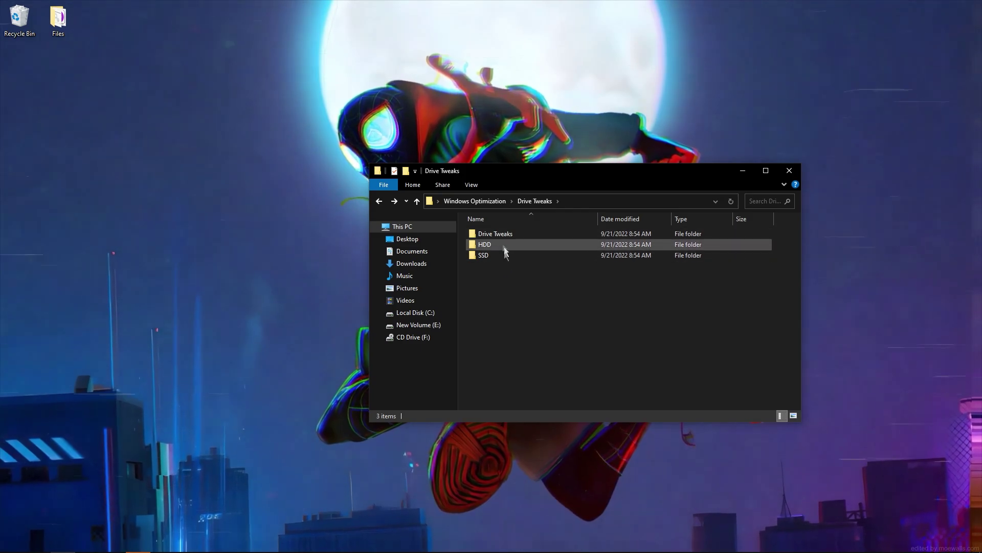
double_click(483, 254)
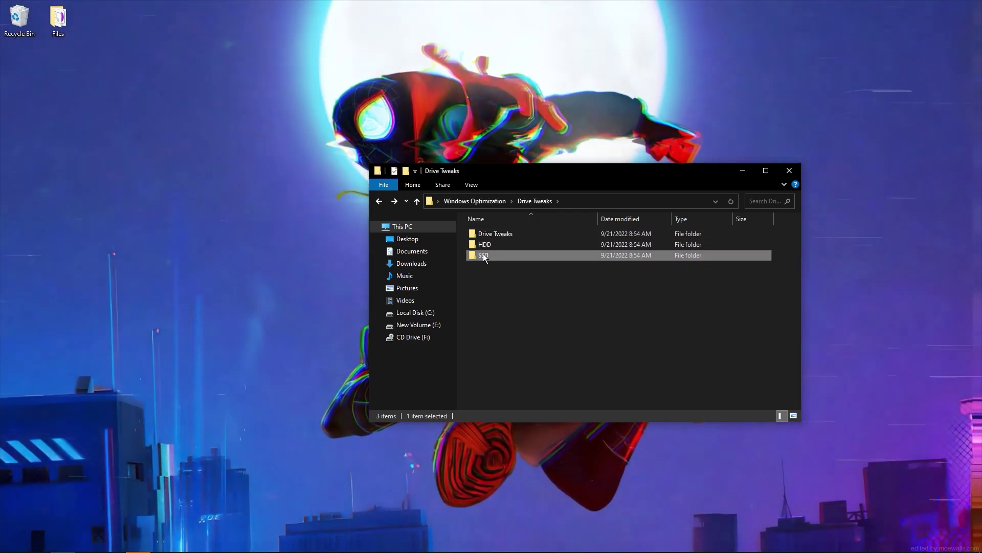
right_click(486, 234)
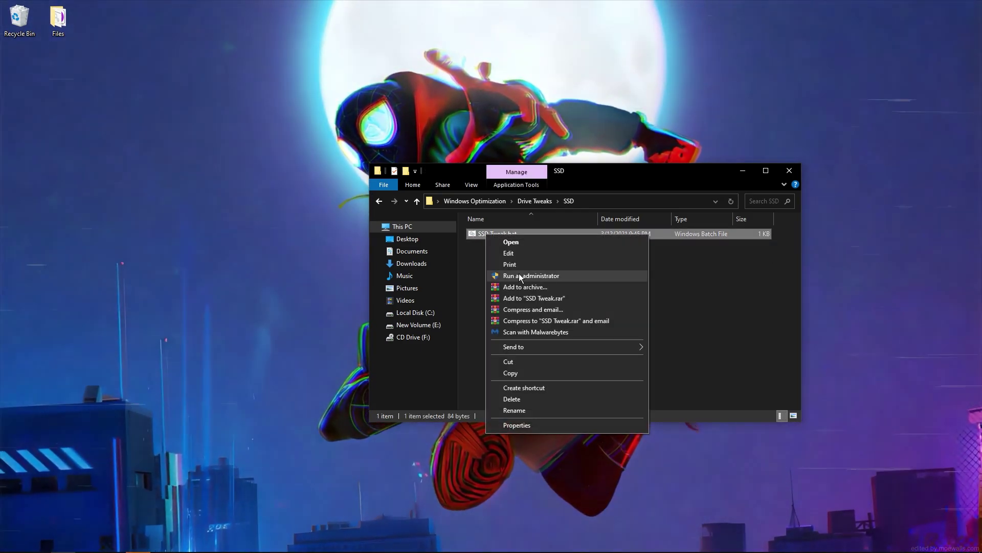
left_click(489, 275)
Go to Game Tweaks > Fortnite and merge Fortnite Normal Priority.reg
left_click(379, 201)
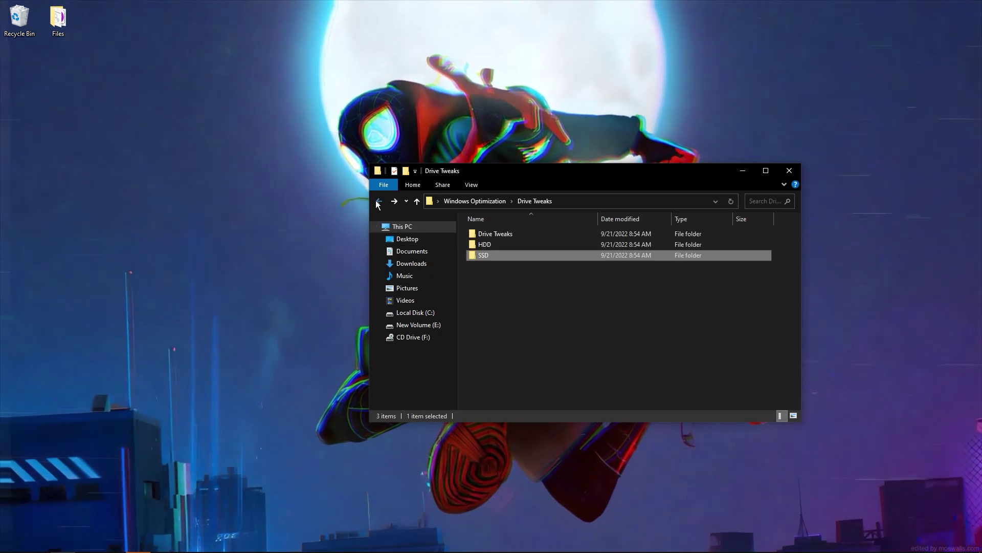
left_click(379, 201)
double_click(492, 290)
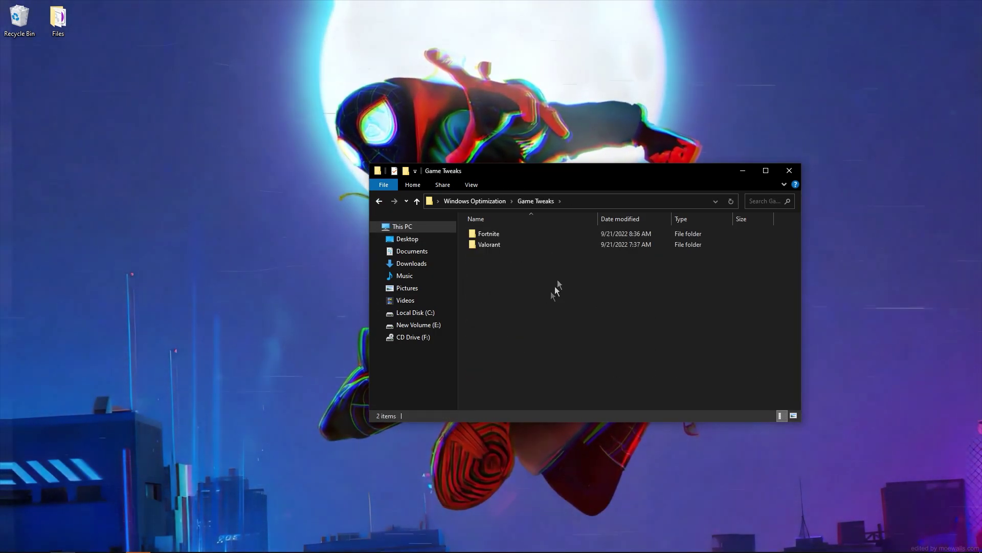
double_click(491, 245)
left_click(379, 202)
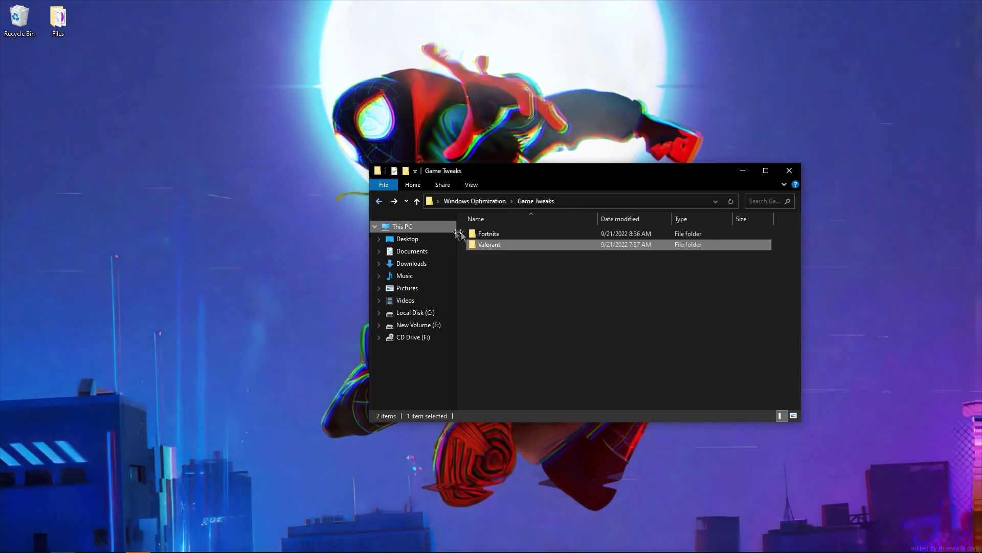
double_click(483, 236)
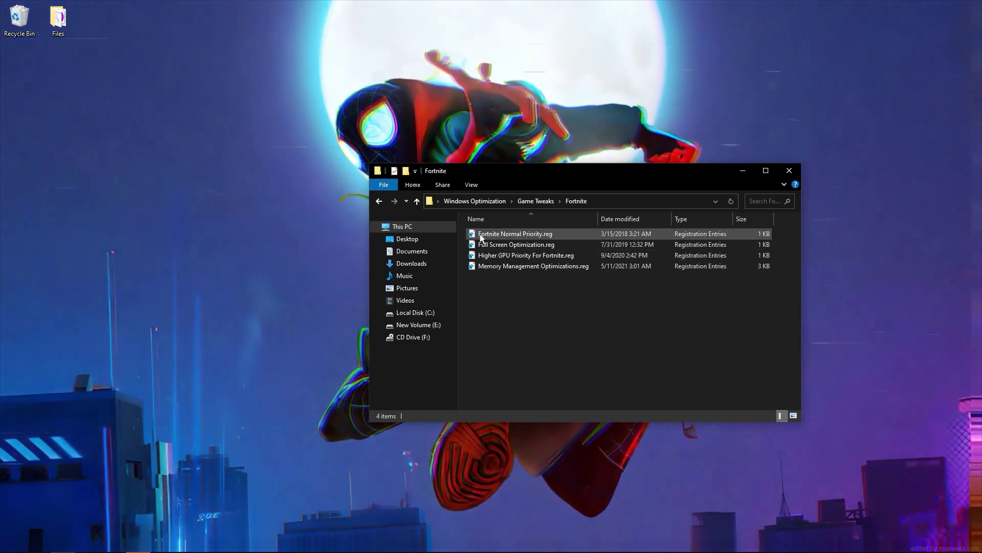
double_click(499, 235)
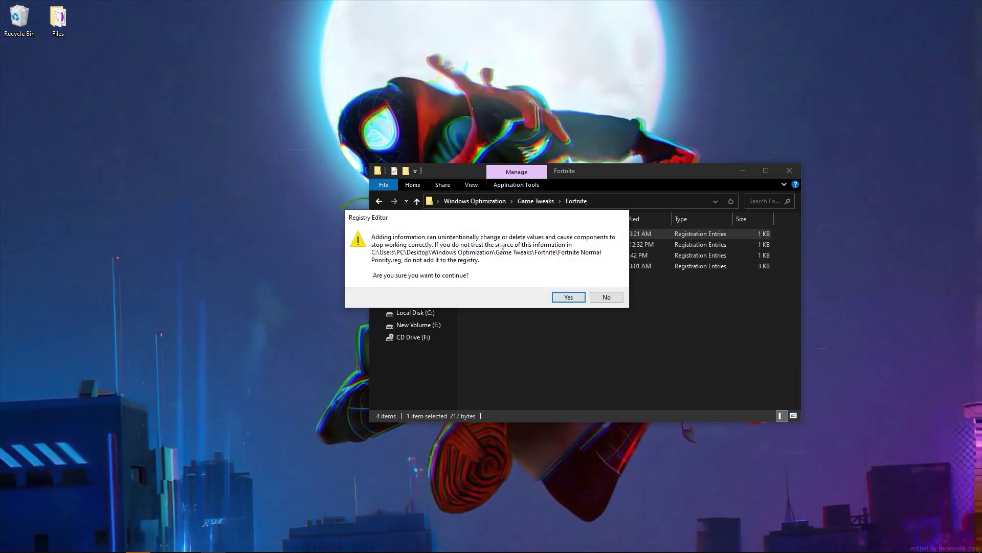
key("Return")
Merge Full Screen Optimization, Higher GPU Priority For Fortnite and Memory Management Optimizations .reg files
double_click(517, 244)
key("Return")
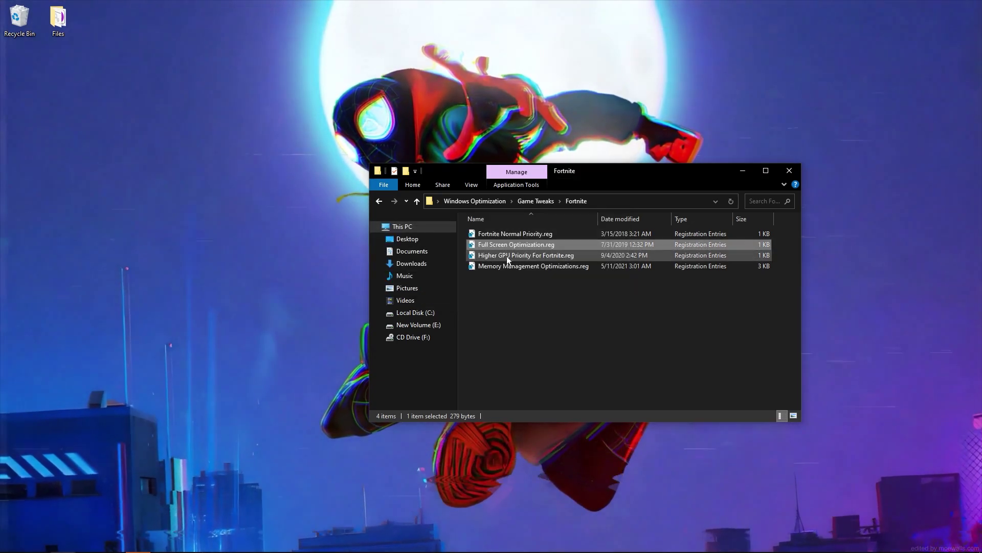
double_click(502, 254)
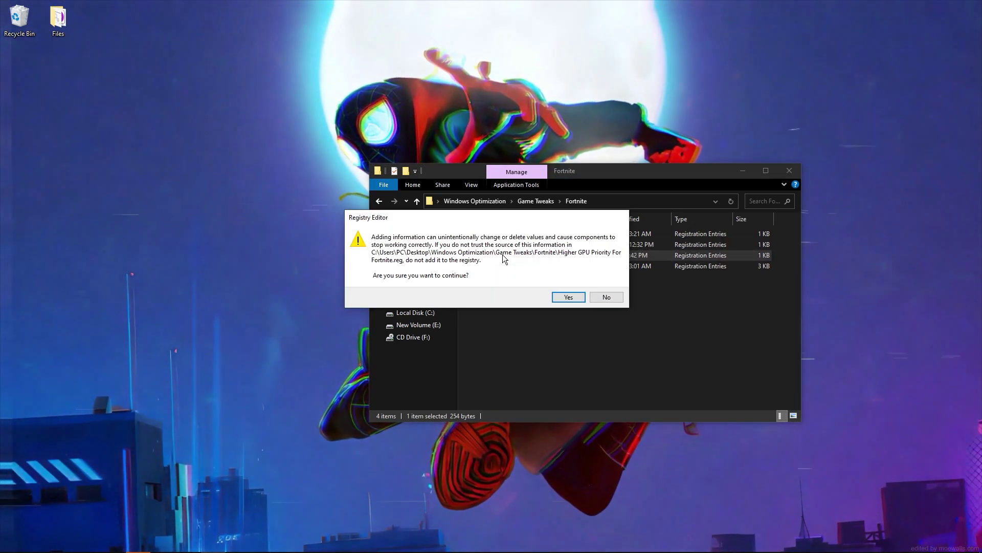
key("Return")
double_click(511, 266)
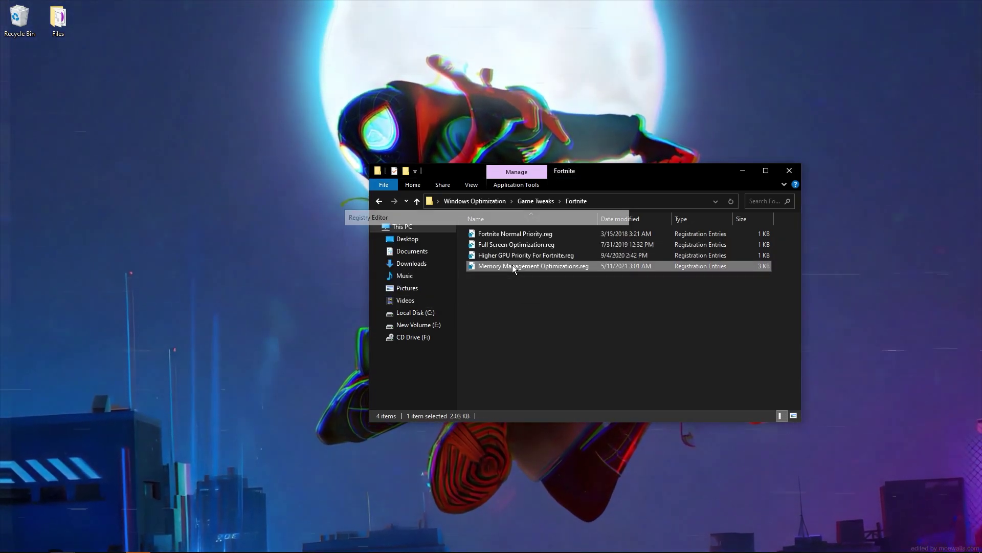
key("Return")
Go back from Game Tweaks to the Windows Optimization folder and open the Global Tweaks folder
left_click(379, 201)
left_click(379, 202)
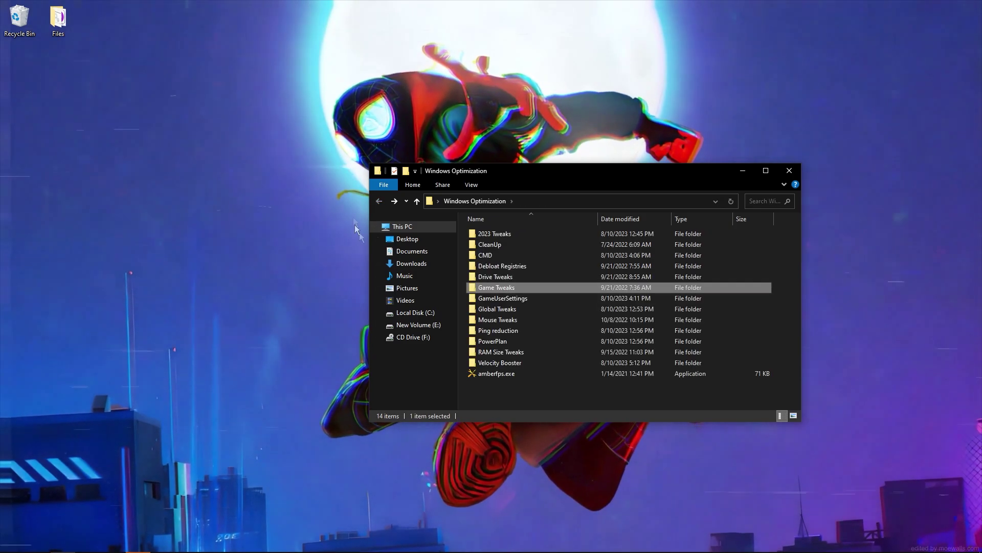
double_click(497, 300)
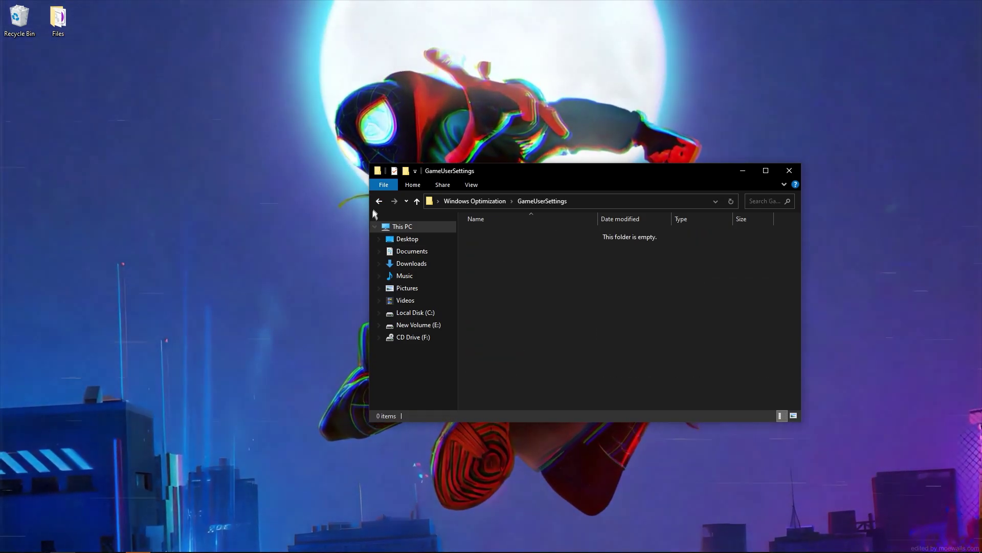
left_click(379, 201)
double_click(483, 299)
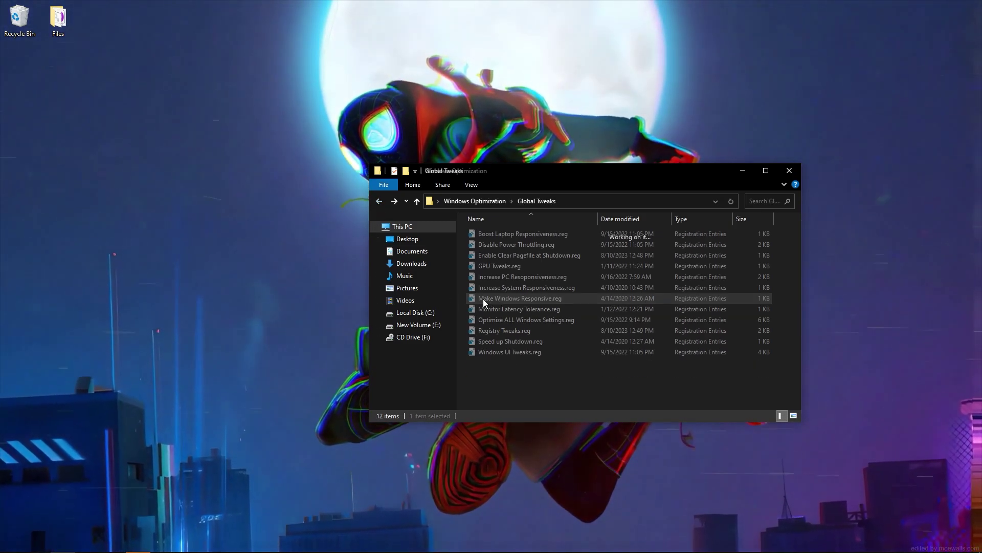
left_click_drag(483, 238, 505, 236)
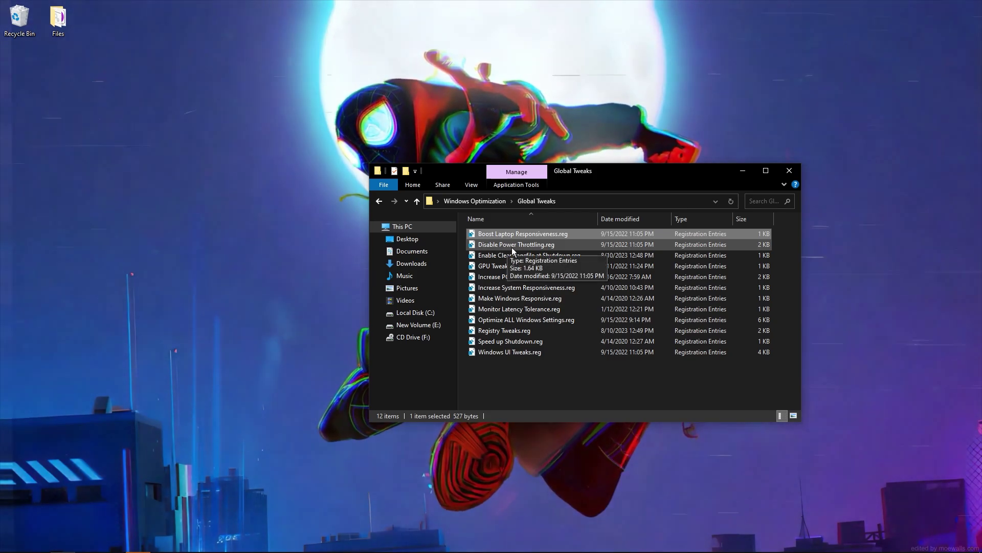
Merge Disable Power Throttling, Enable Clear Pagefile at Shutdown, GPU Tweaks, Increase PC and System Responsiveness .reg files
double_click(513, 247)
key("Return")
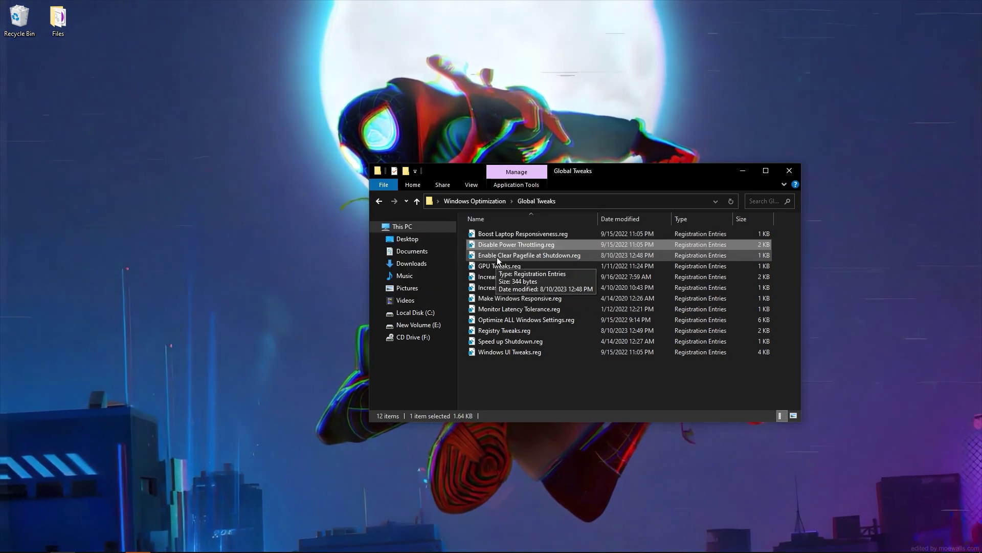
double_click(497, 256)
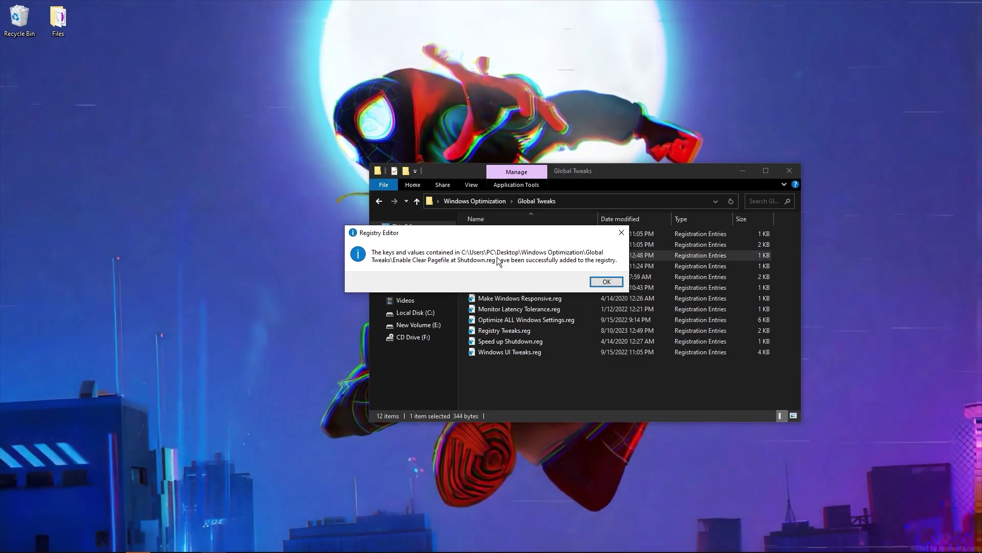
key("Return")
double_click(498, 265)
key("Return")
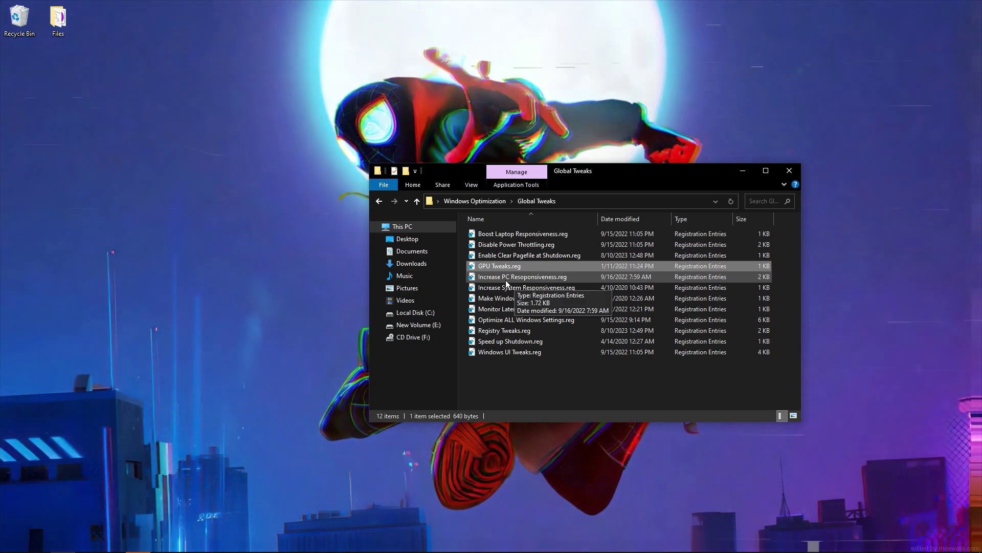
double_click(506, 280)
key("Return")
key("Return")
double_click(508, 290)
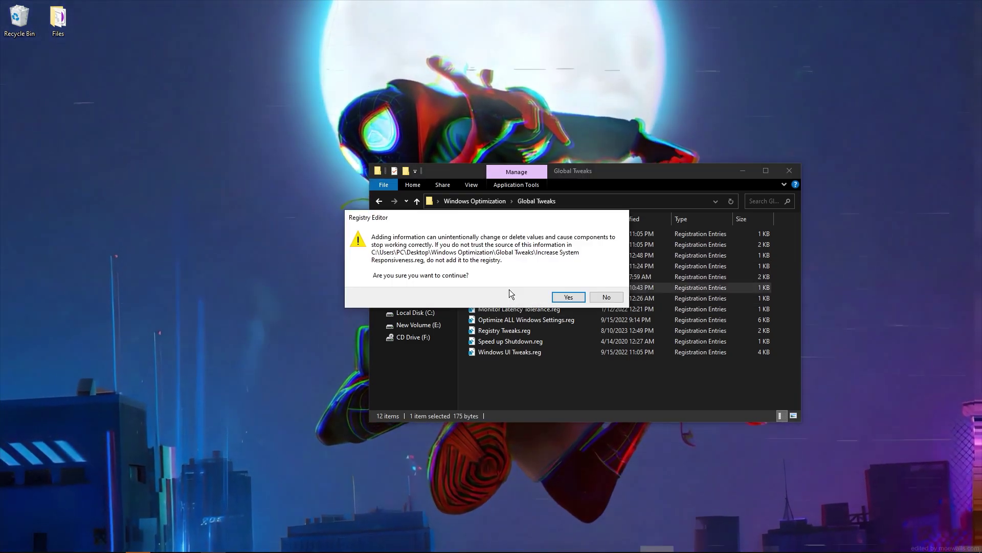
key("Return")
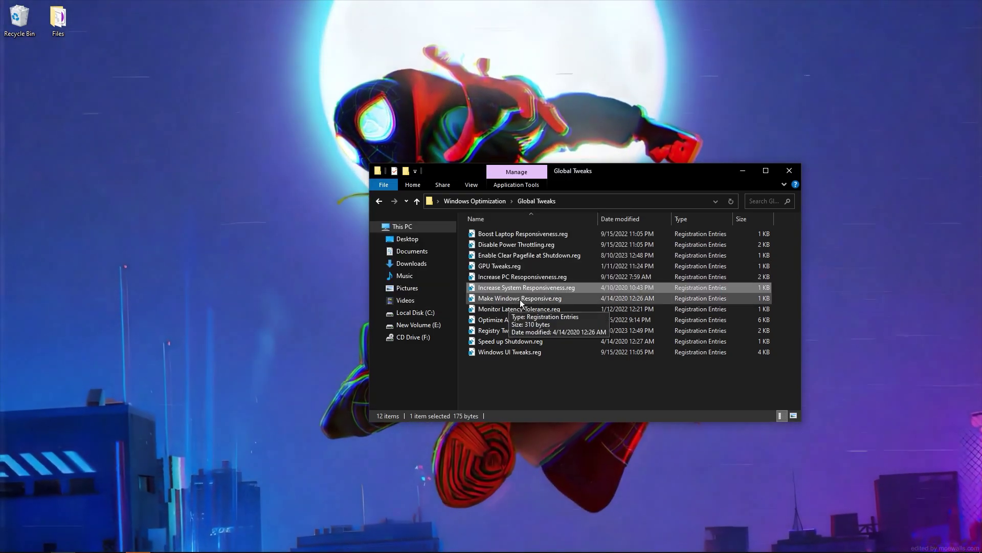
Merge Make Windows Responsive, Monitor Latency Tolerance, Optimize ALL Windows Settings, Registry Tweaks, Speed up Shutdown, Windows UI Tweaks
double_click(520, 299)
key("Return")
key("Return")
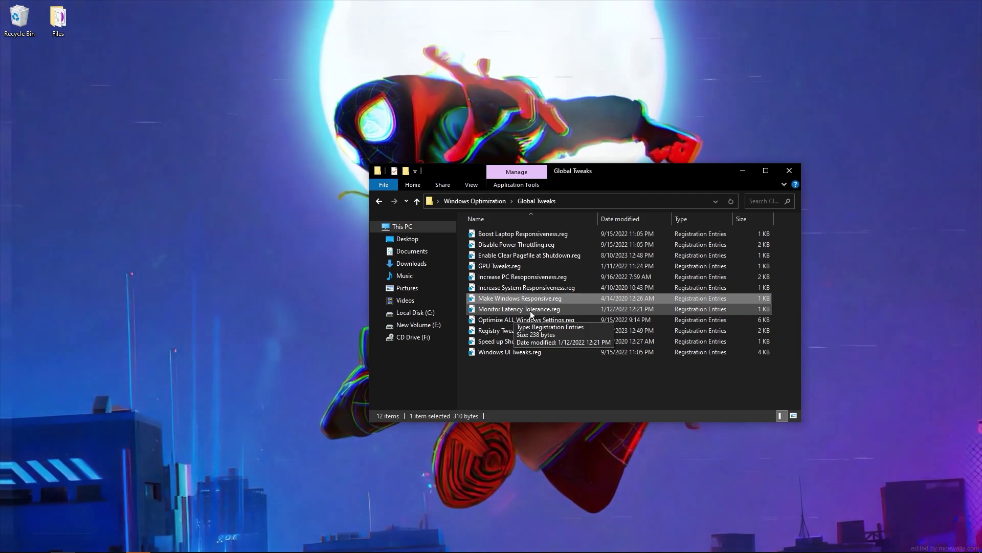
double_click(530, 309)
key("Return")
key("Return")
left_click(524, 321)
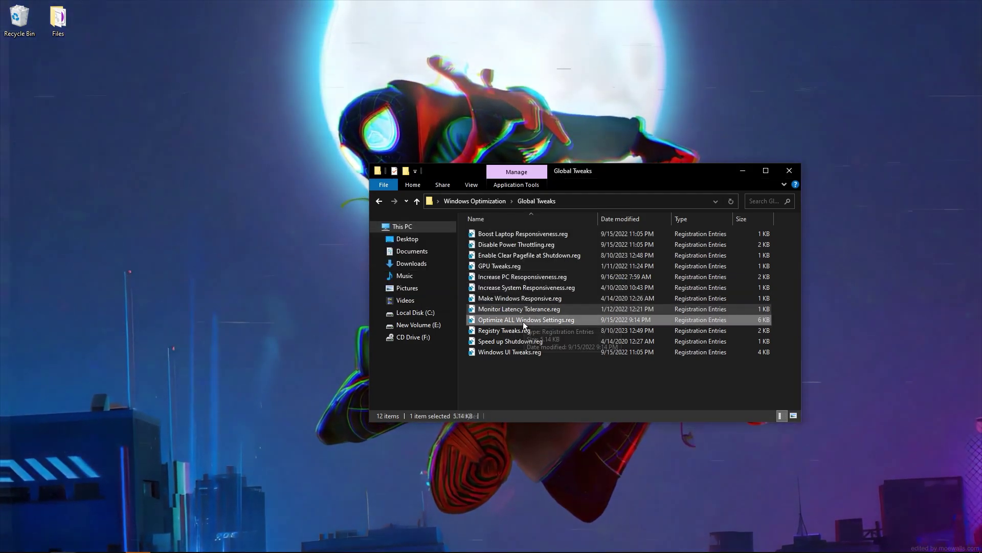
double_click(524, 322)
key("Return")
key("Return")
double_click(511, 334)
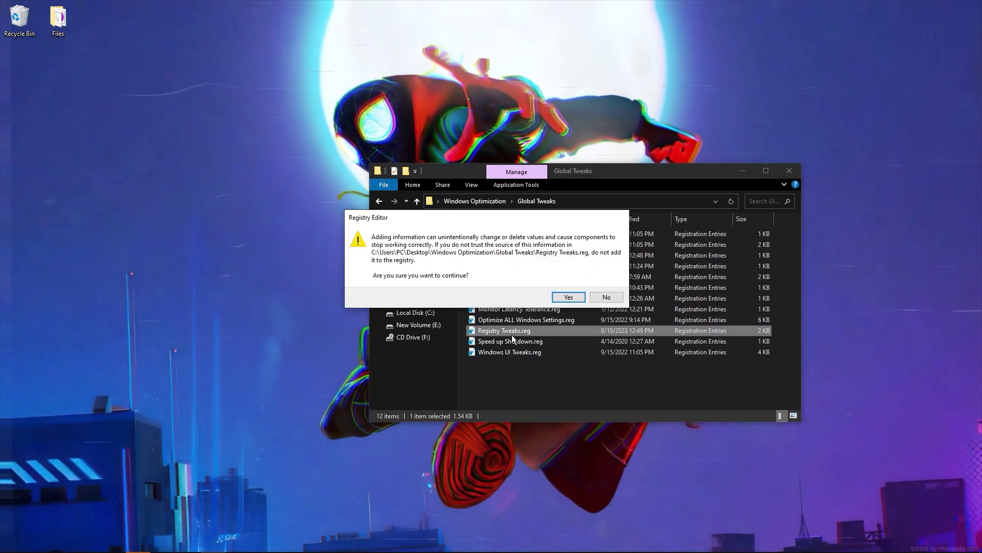
key("Return")
key("Return")
double_click(508, 345)
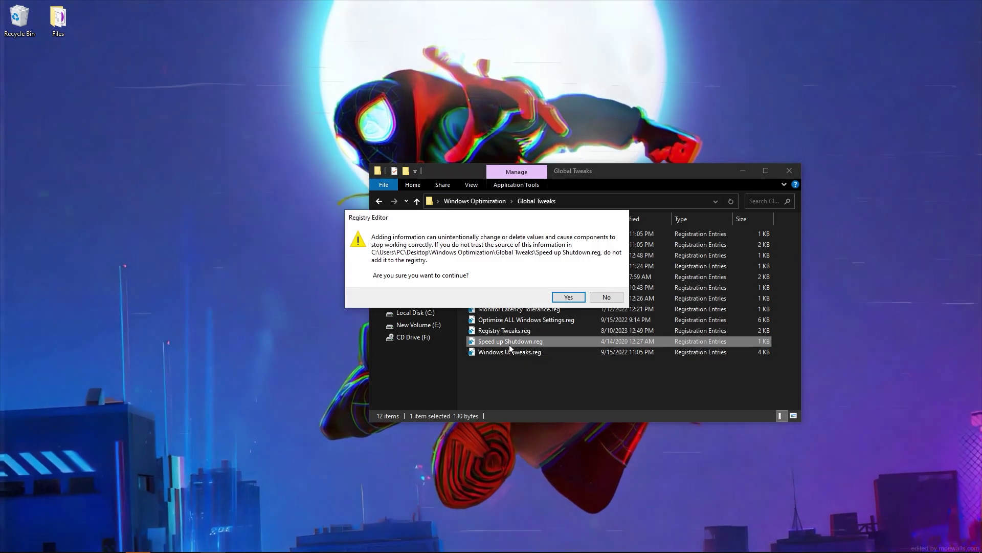
key("Return")
key("Return")
double_click(506, 354)
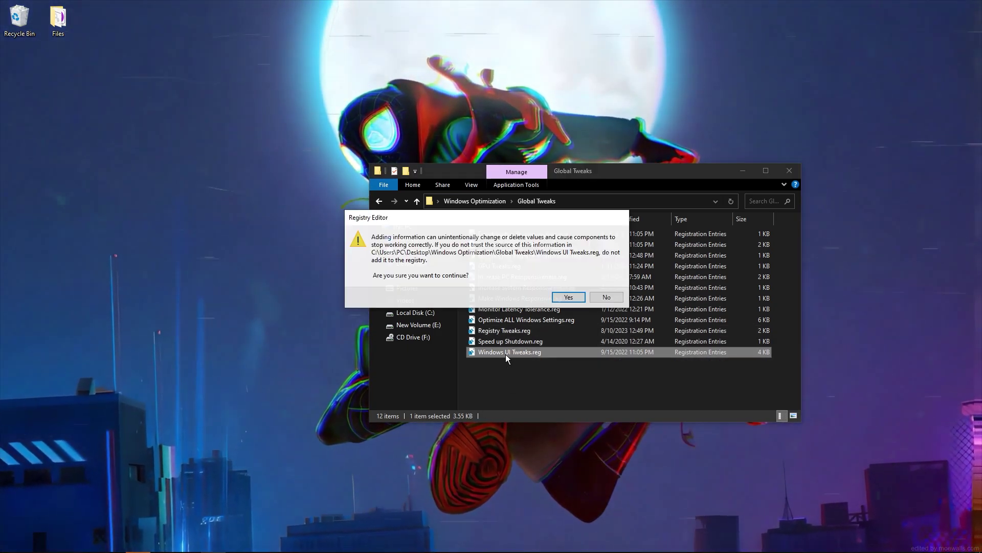
key("Return")
key("Return")
Merge the Mouse Tweaks files: CursorBlinkRate, Improve Mouse Accuracy, Increase Mouse Response, Remove Mouse Accelration
key("BackSpace")
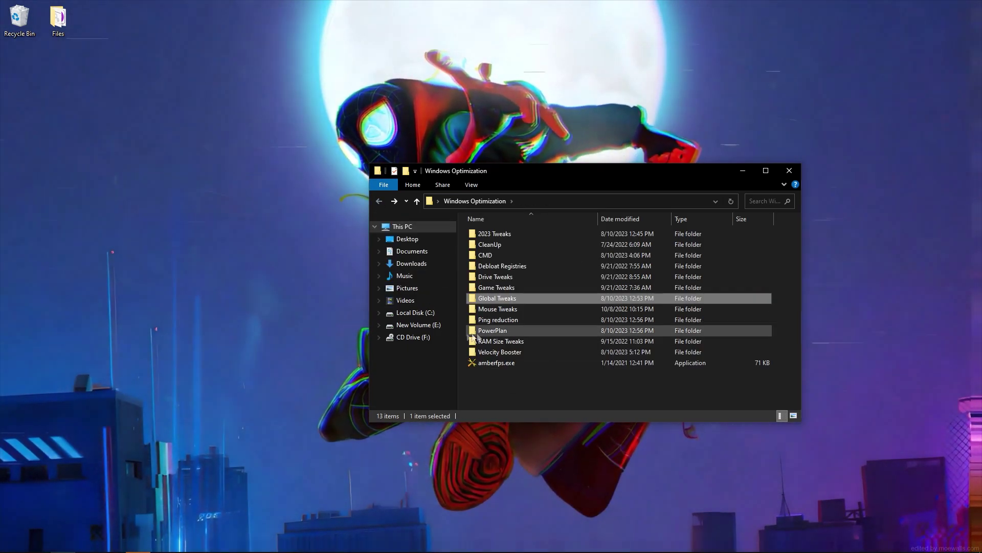
double_click(498, 309)
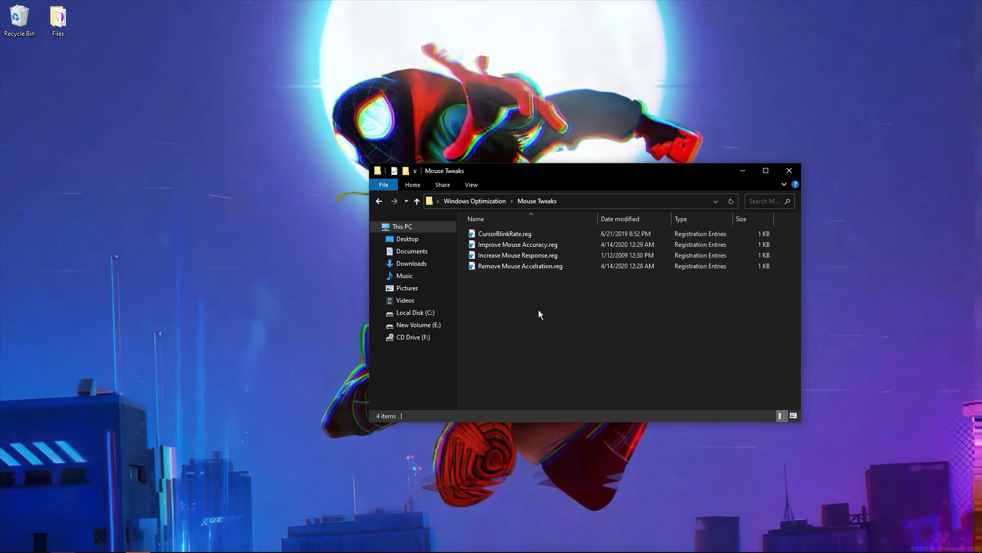
double_click(492, 233)
key("Return")
key("Return")
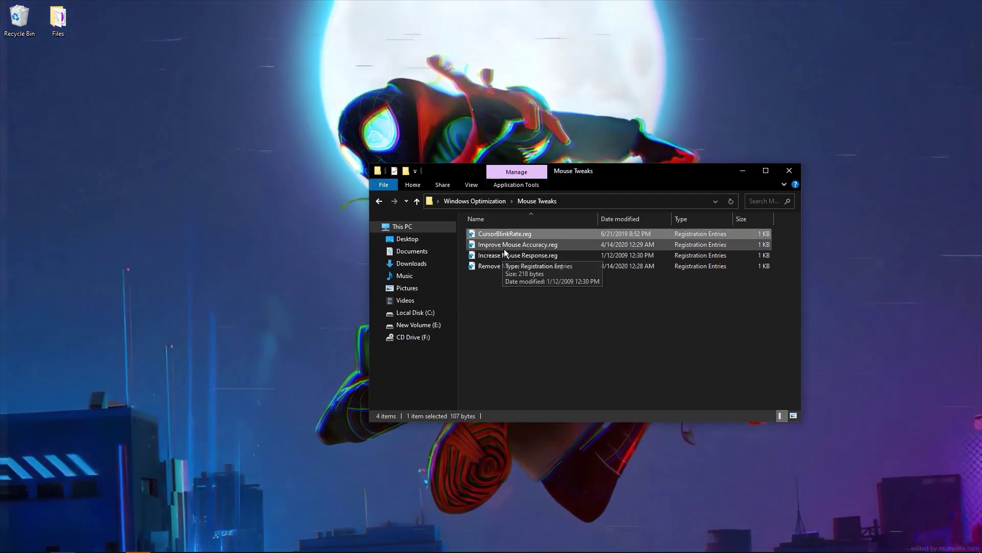
double_click(505, 245)
key("Return")
key("Return")
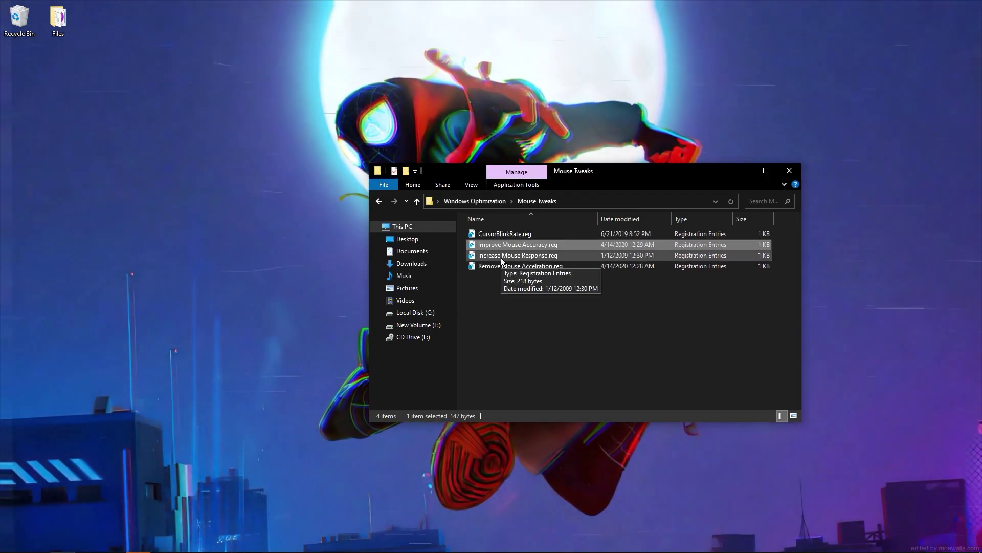
left_click(519, 258)
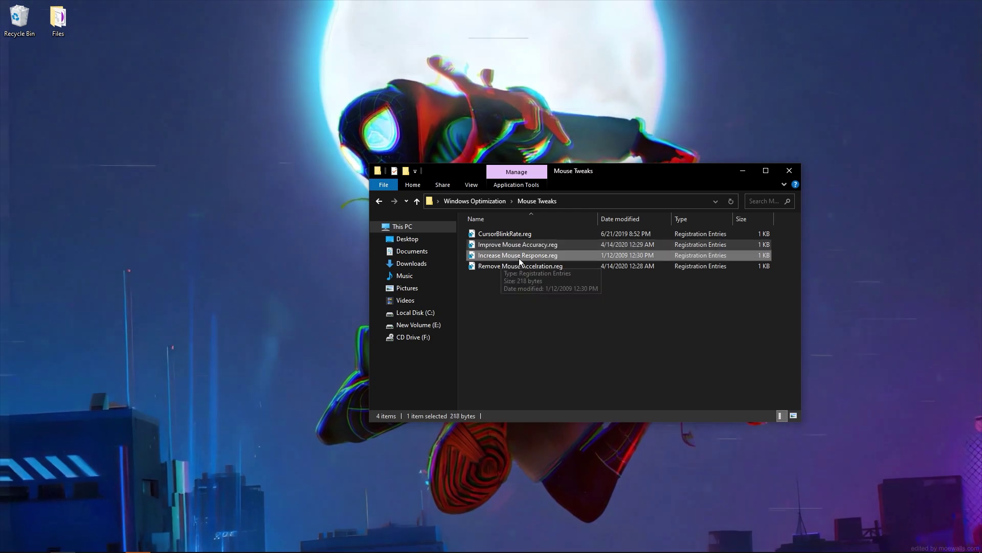
double_click(519, 256)
key("Return")
key("Return")
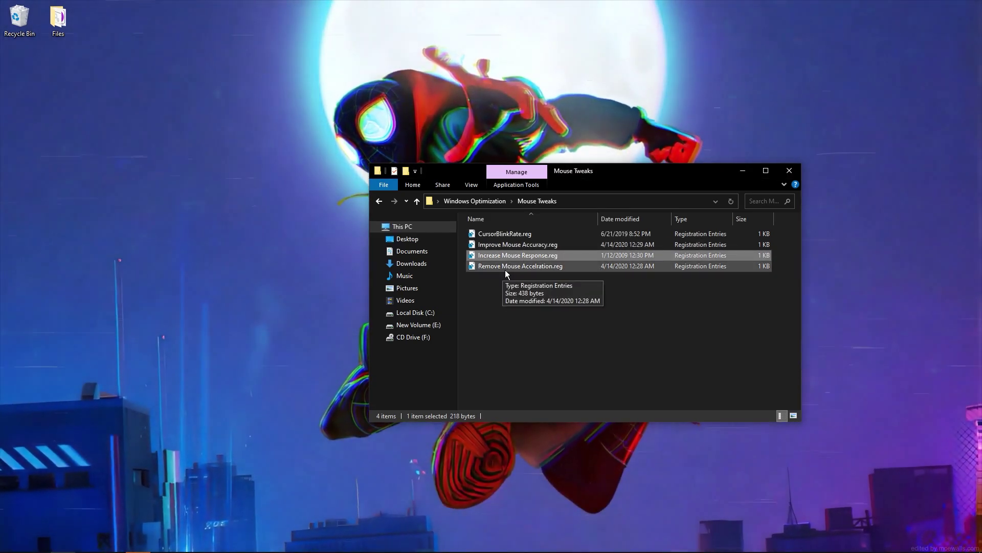
double_click(505, 269)
key("Return")
key("Return")
In the Ping reduction folder, merge Decrease Delay.reg and run Decrease Ping.bat as administrator
key("BackSpace")
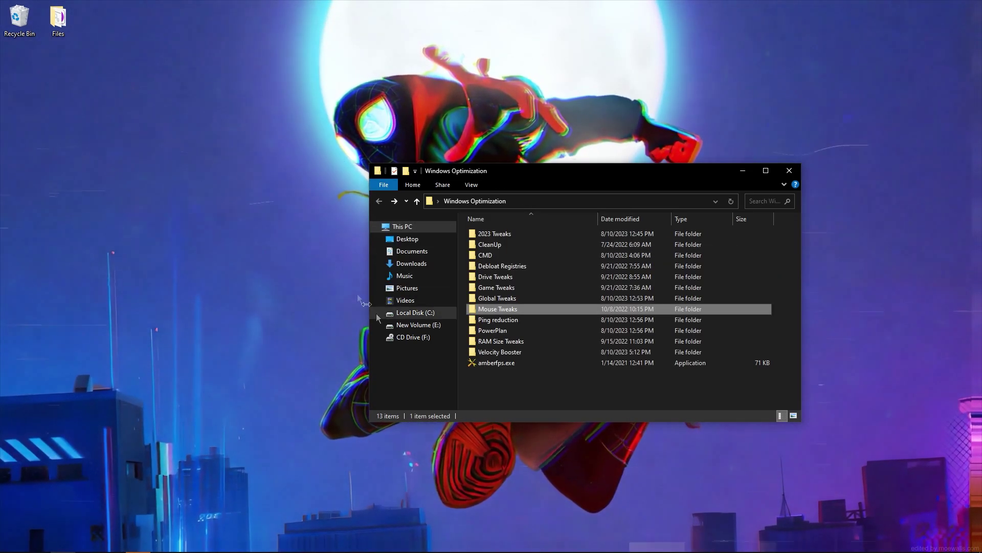
double_click(501, 320)
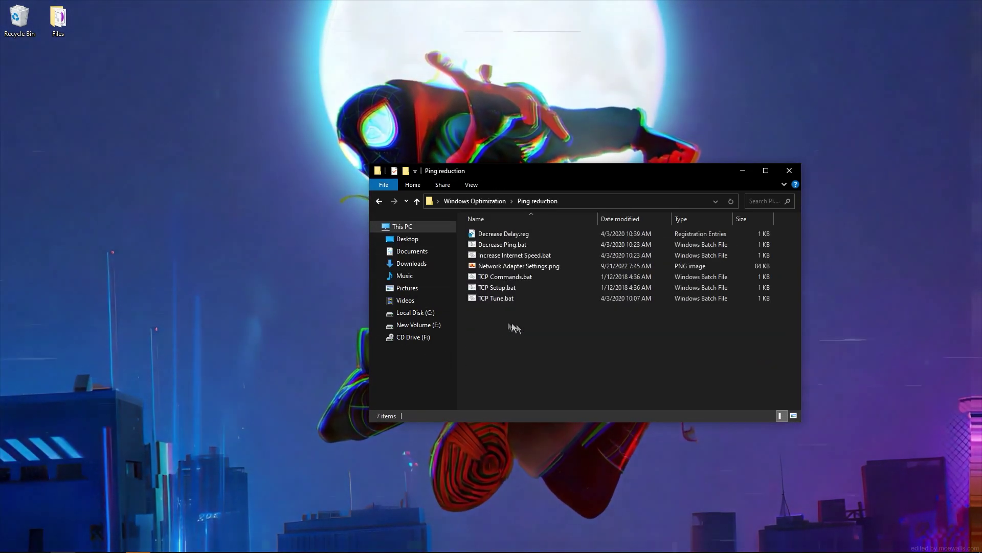
double_click(491, 235)
key("Return")
key("Return")
left_click(494, 247)
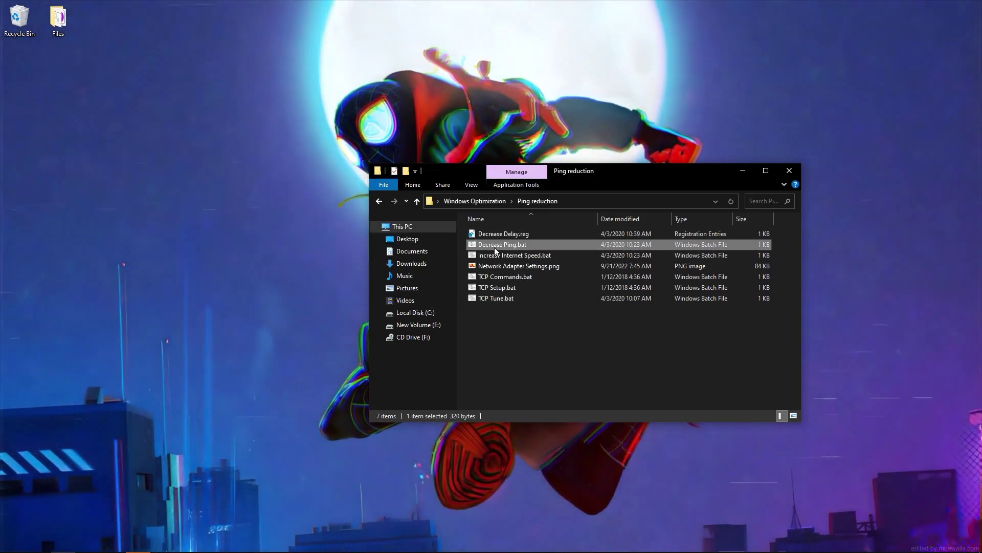
right_click(495, 247)
left_click(532, 284)
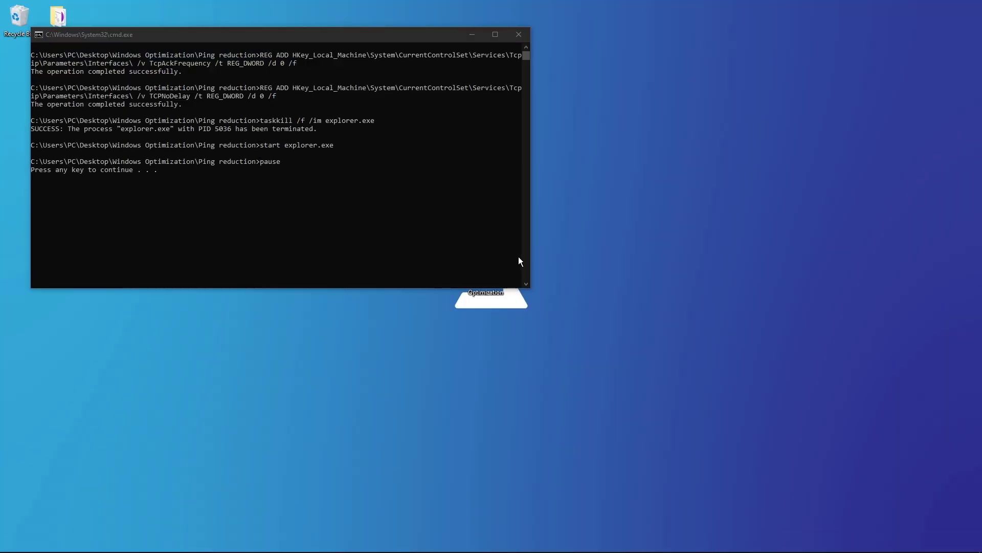